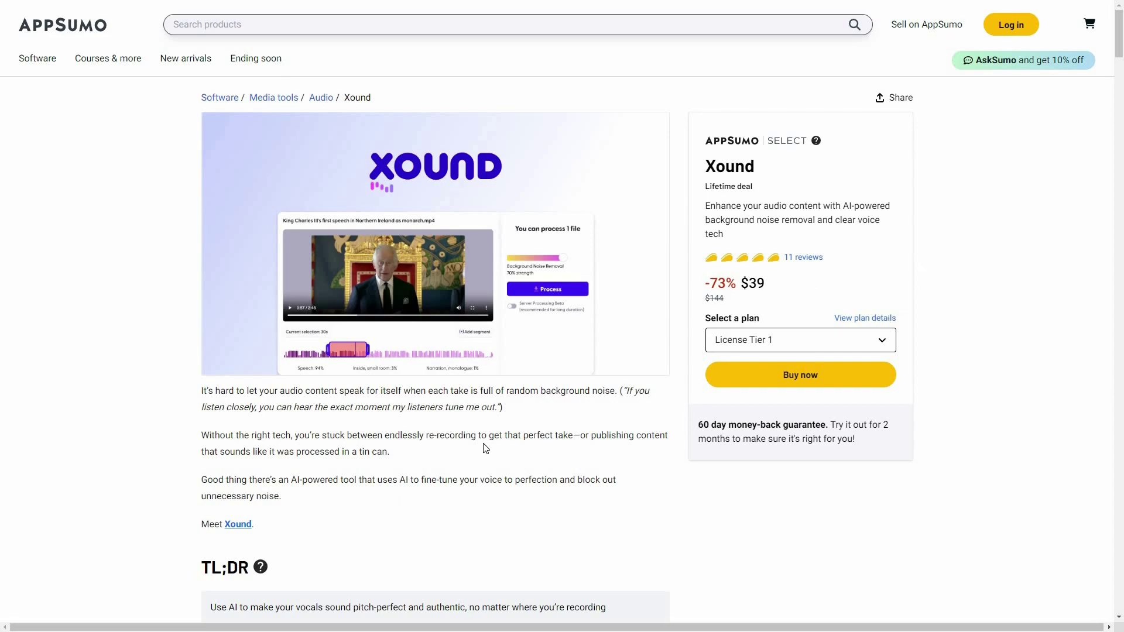
Scroll the AppSumo deal page to the Plans & features list and License Tier 1 and 2 cards
scroll(293, 45, down, 2)
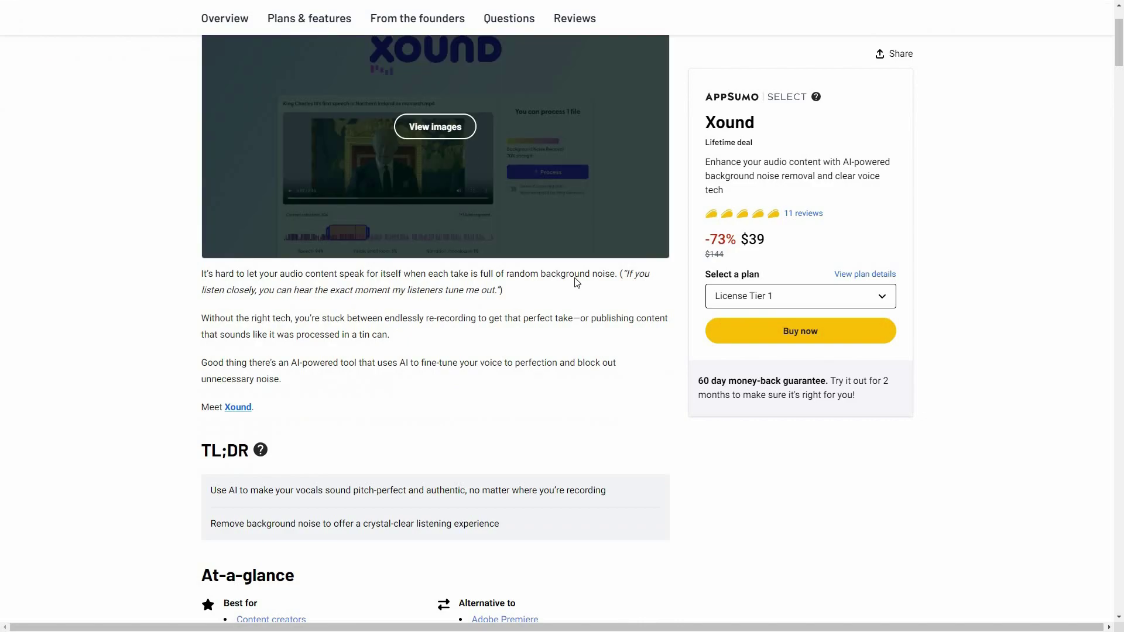
scroll(315, 413, down, 10)
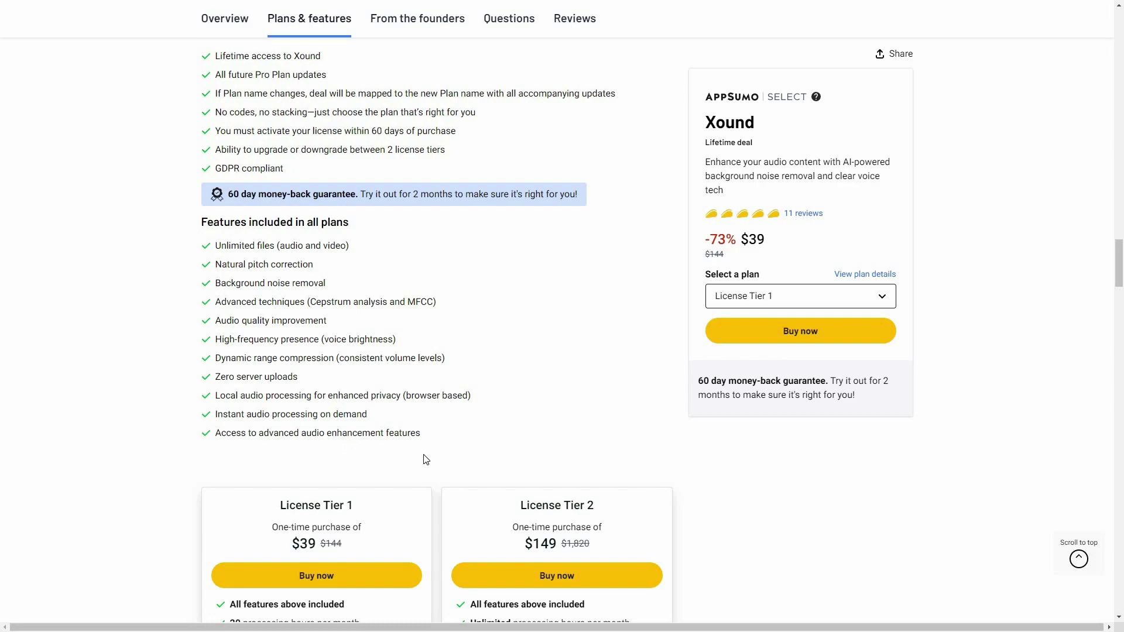
scroll(527, 550, down, 1)
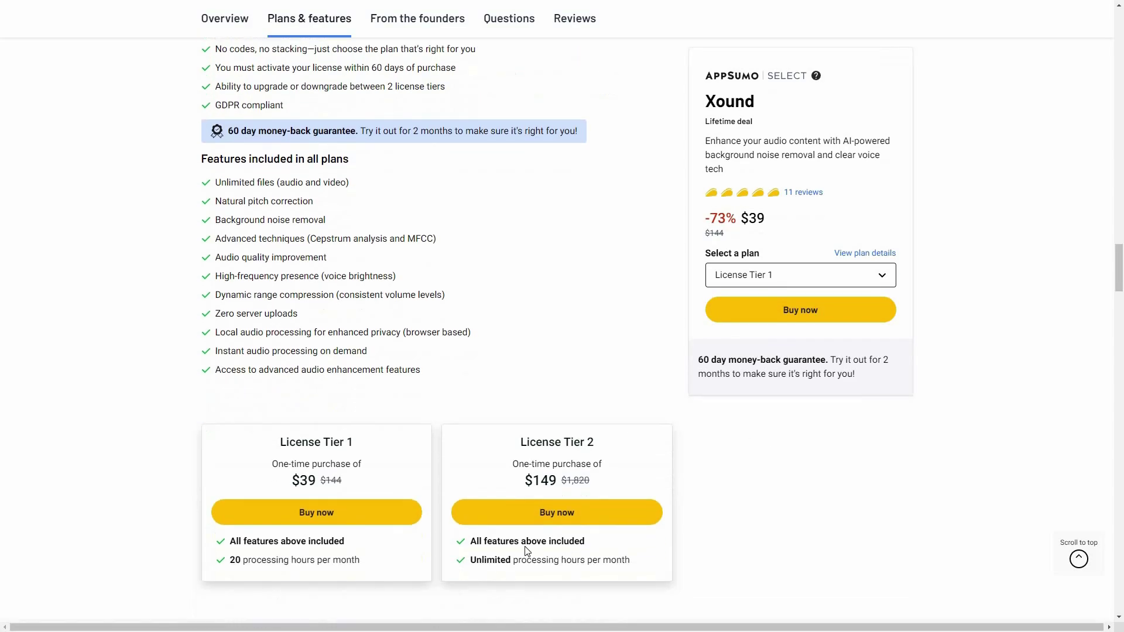
scroll(437, 394, down, 2)
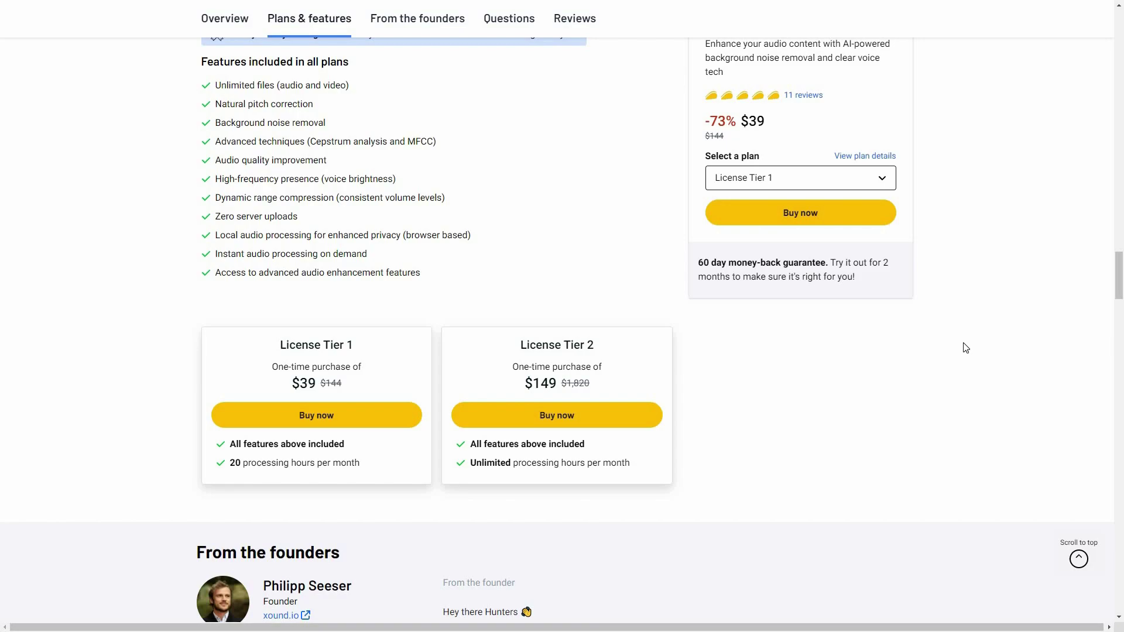
scroll(965, 348, up, 3)
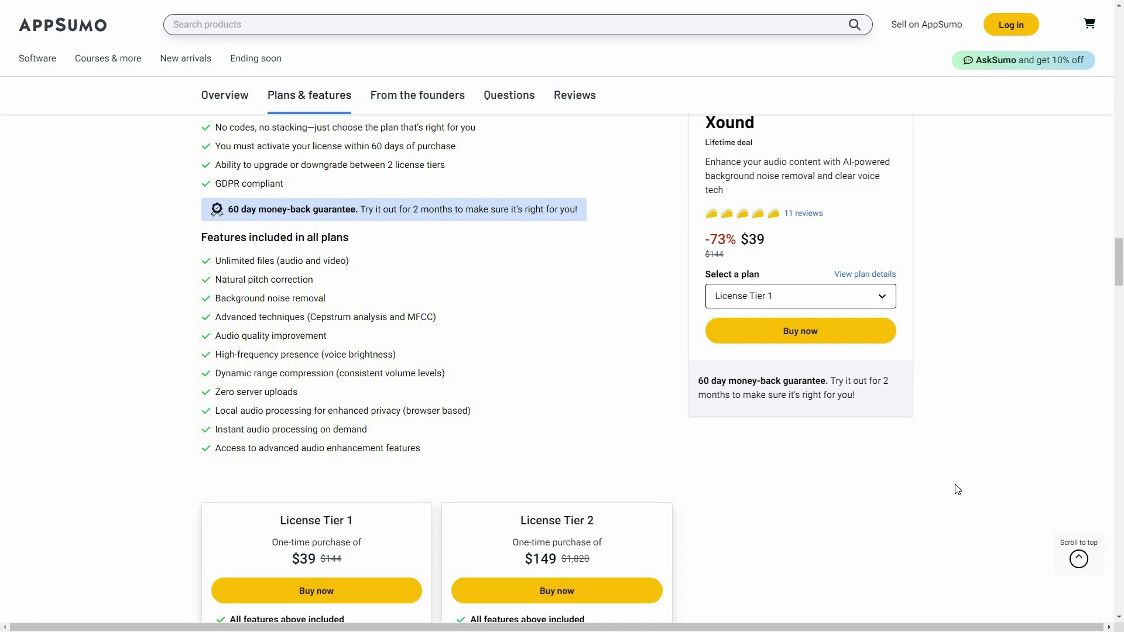
scroll(957, 489, down, 1)
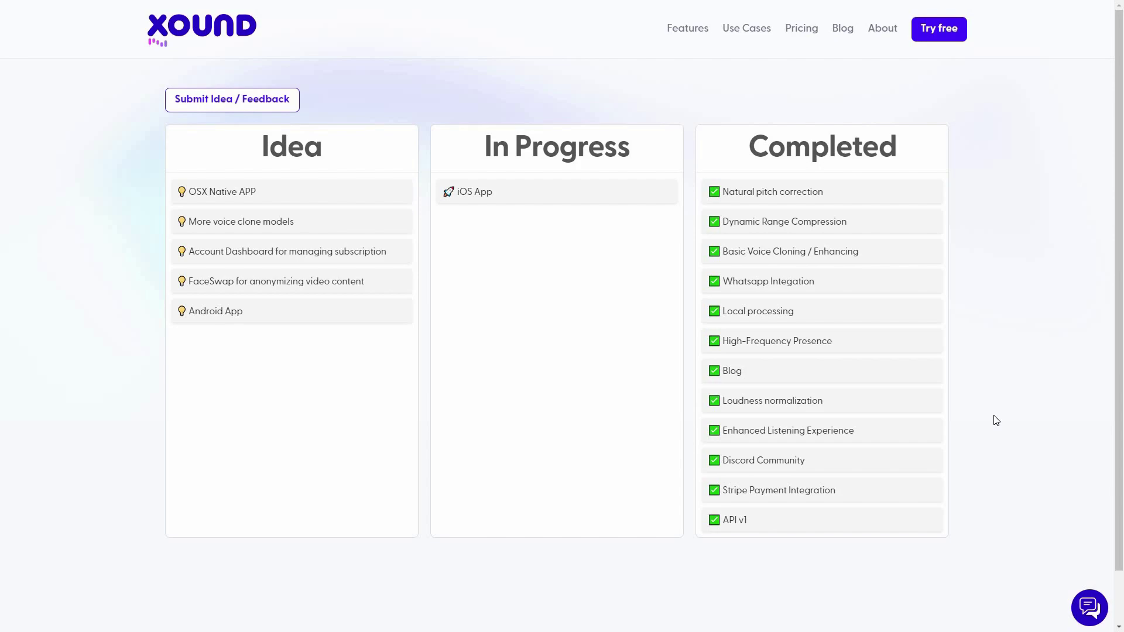
Go back from the roadmap page to the Xound homepage upload area
key(alt+Left)
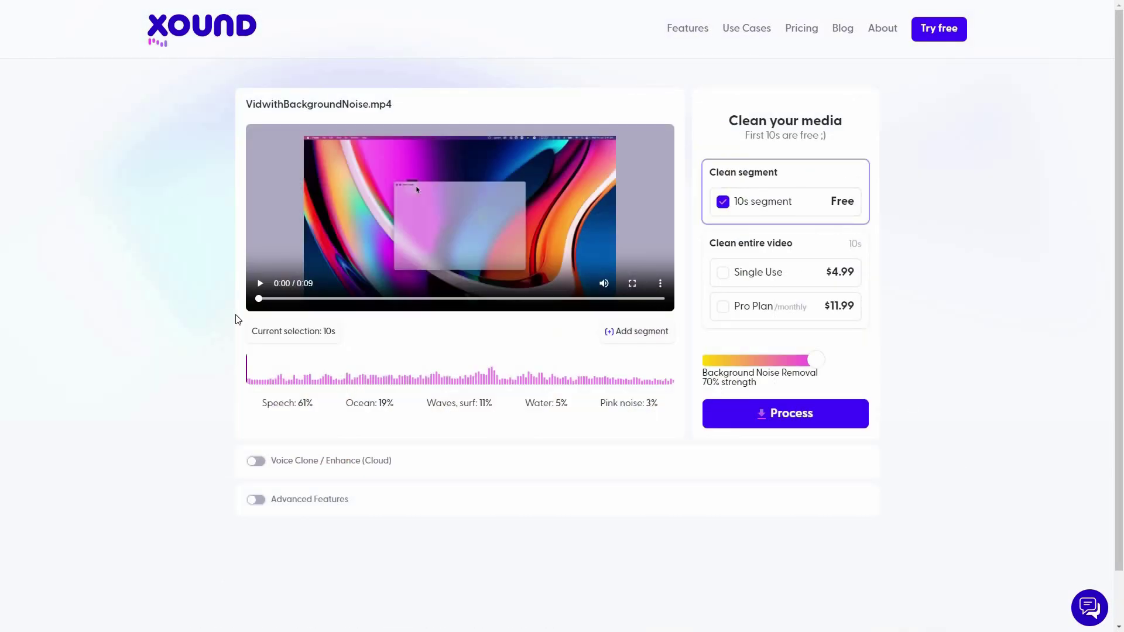
Play the uploaded VidwithBackgroundNoise.mp4 to hear its background noise
click(260, 288)
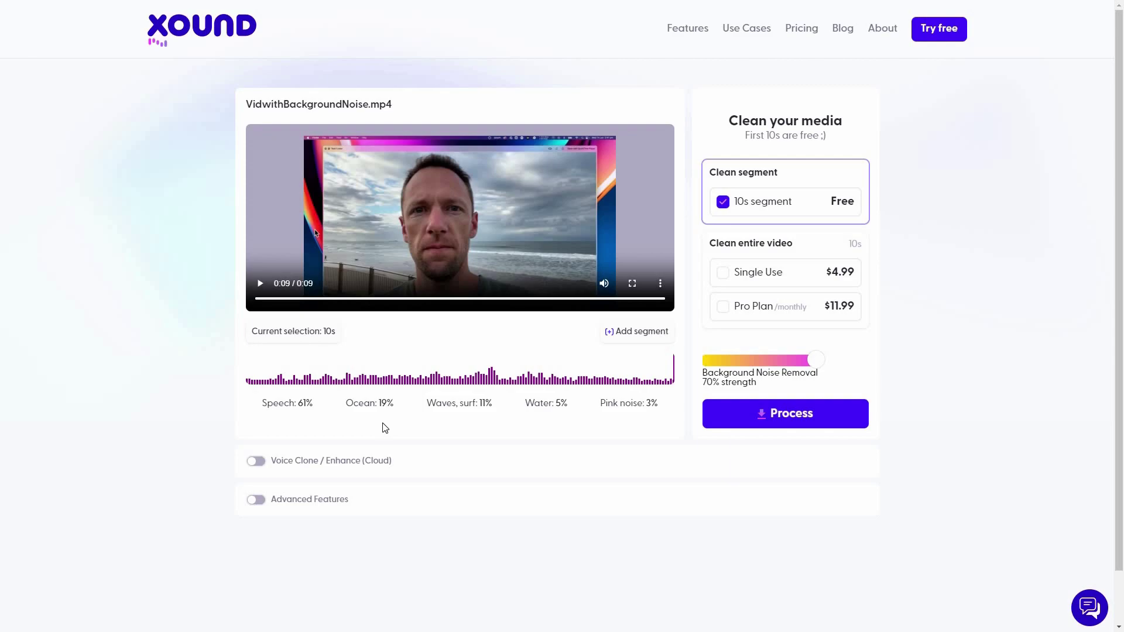
Select the full 10-second span of the video on the waveform
click(410, 383)
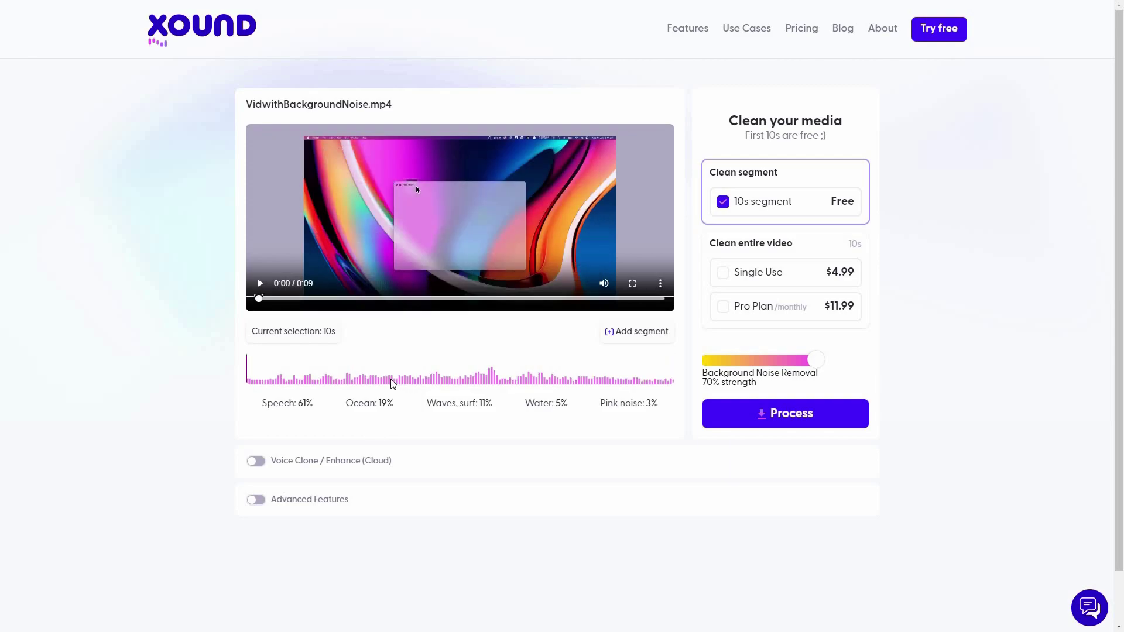
click(432, 371)
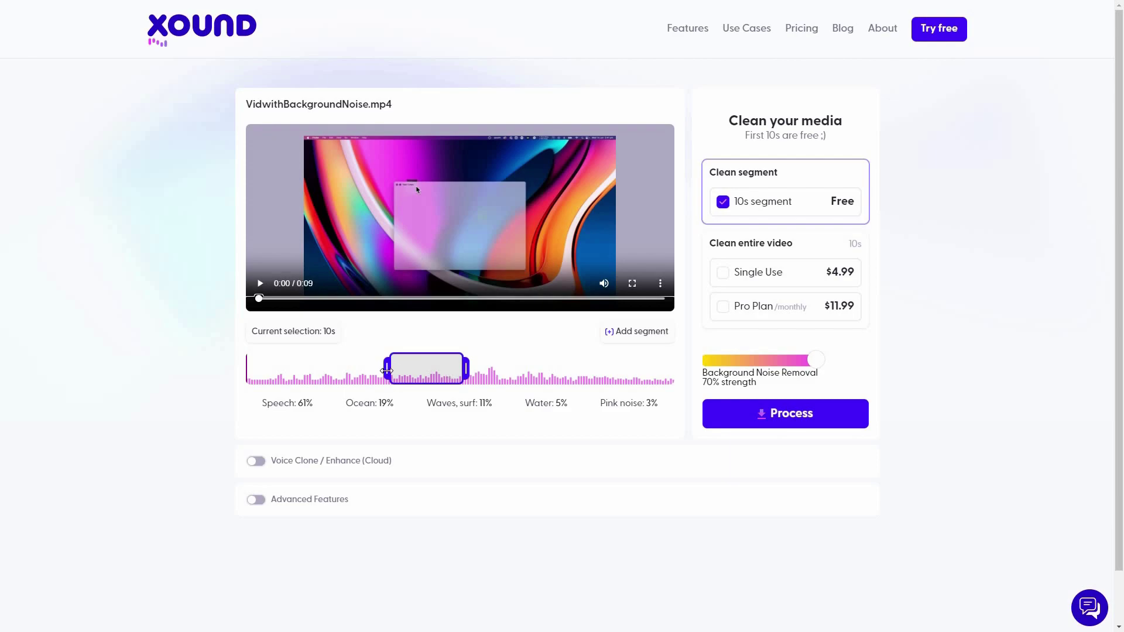
drag(387, 371, 338, 371)
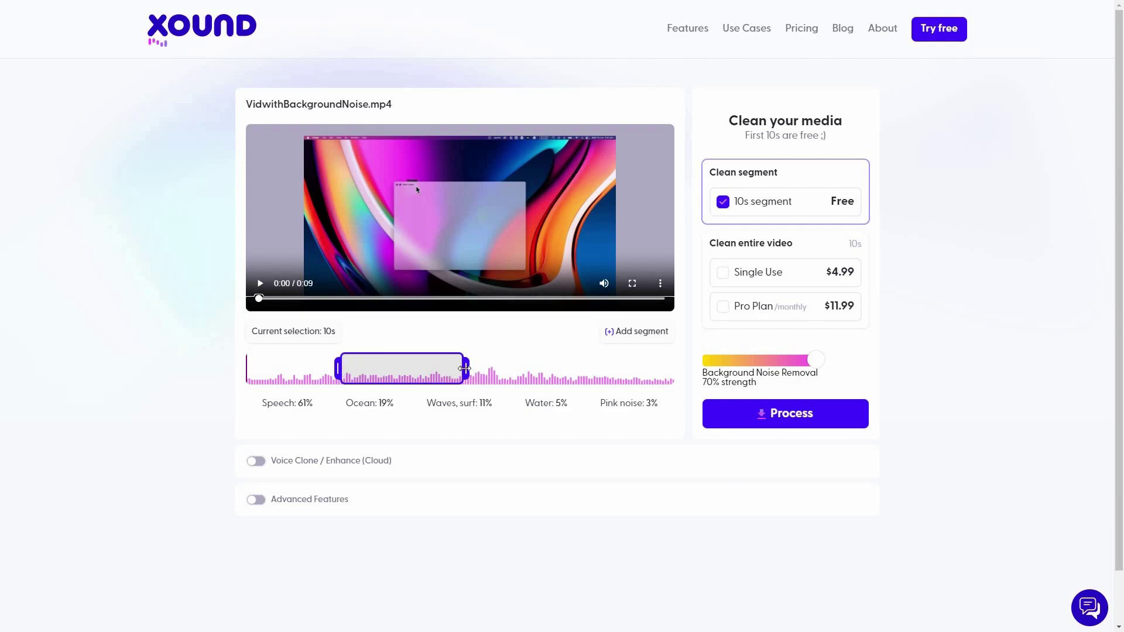
drag(464, 369, 502, 367)
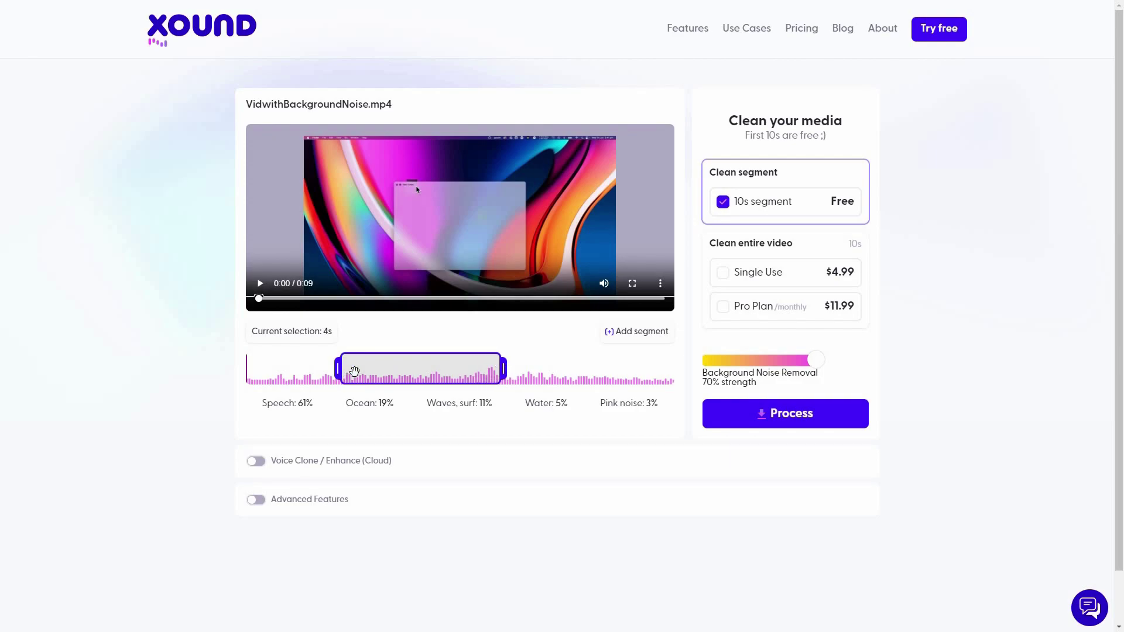
drag(339, 371, 246, 376)
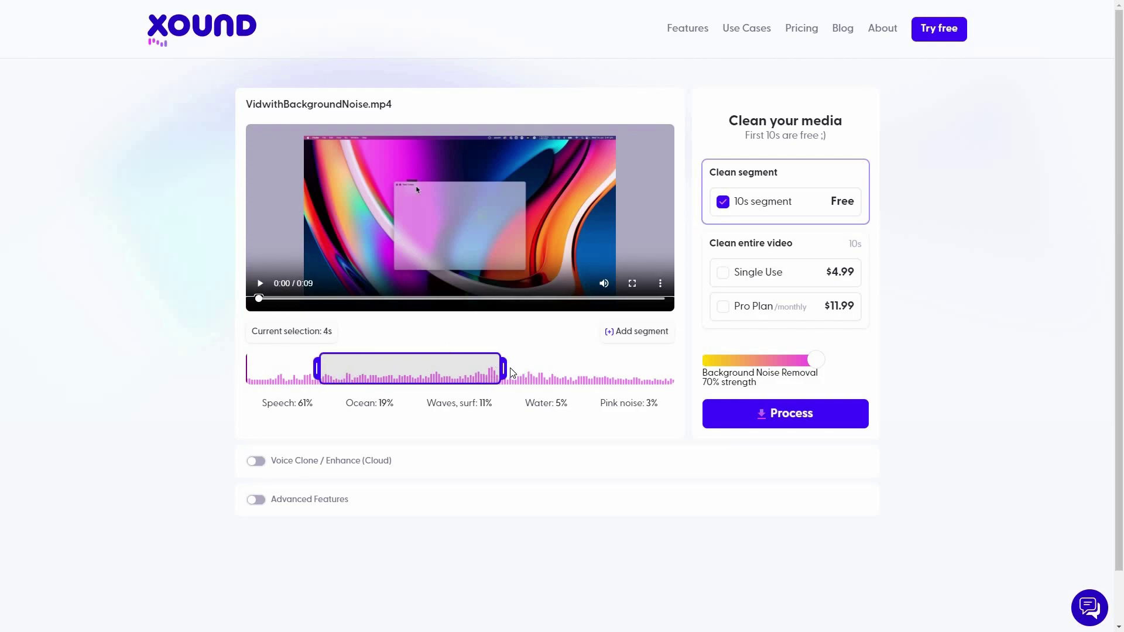
drag(505, 367, 685, 373)
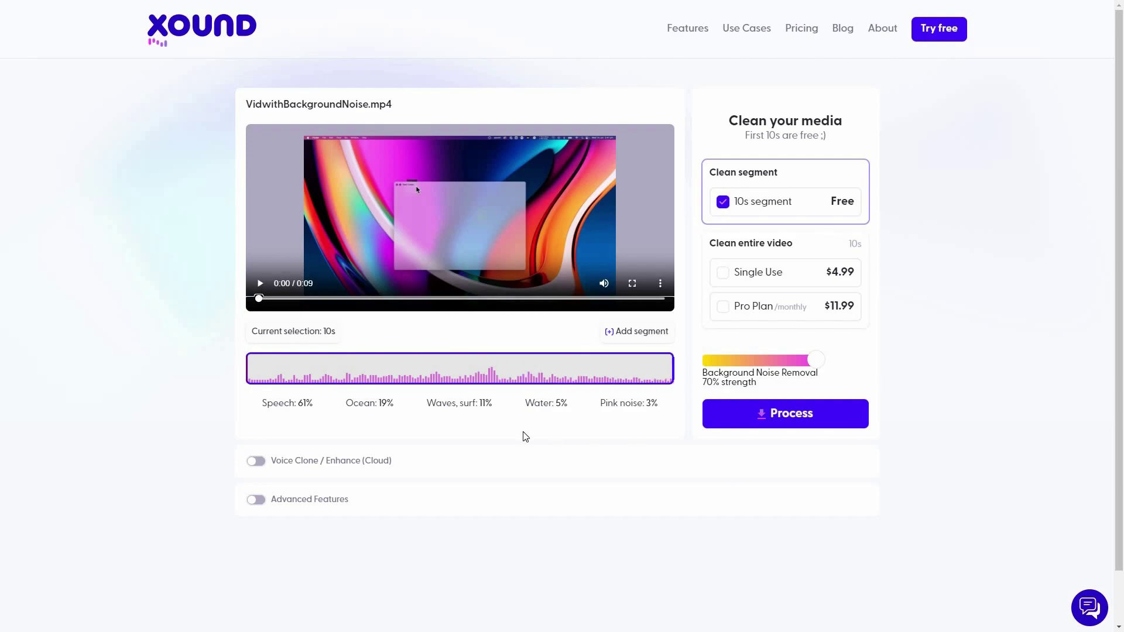
Adjust the Background Noise Removal slider, leaving it at 70% strength
click(814, 421)
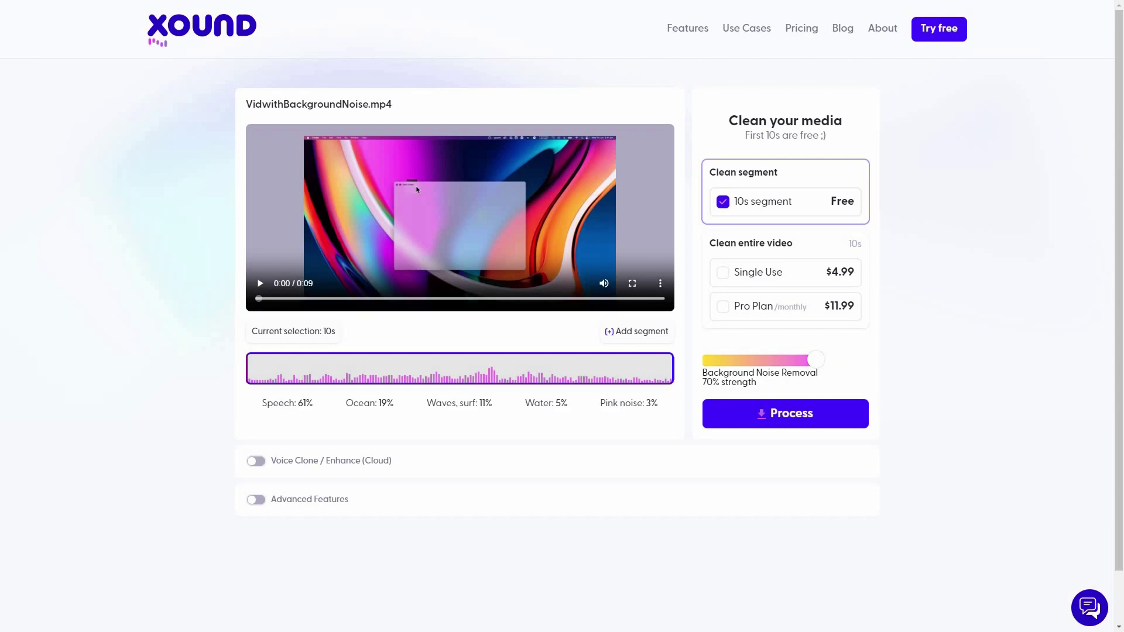
drag(816, 360, 790, 369)
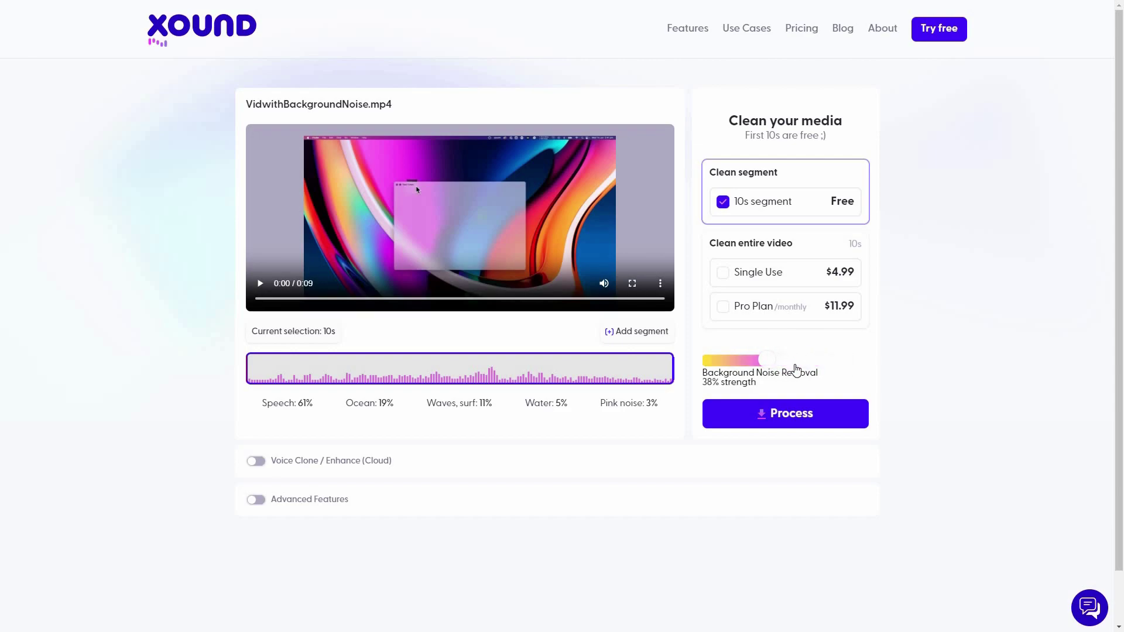
drag(797, 369, 811, 366)
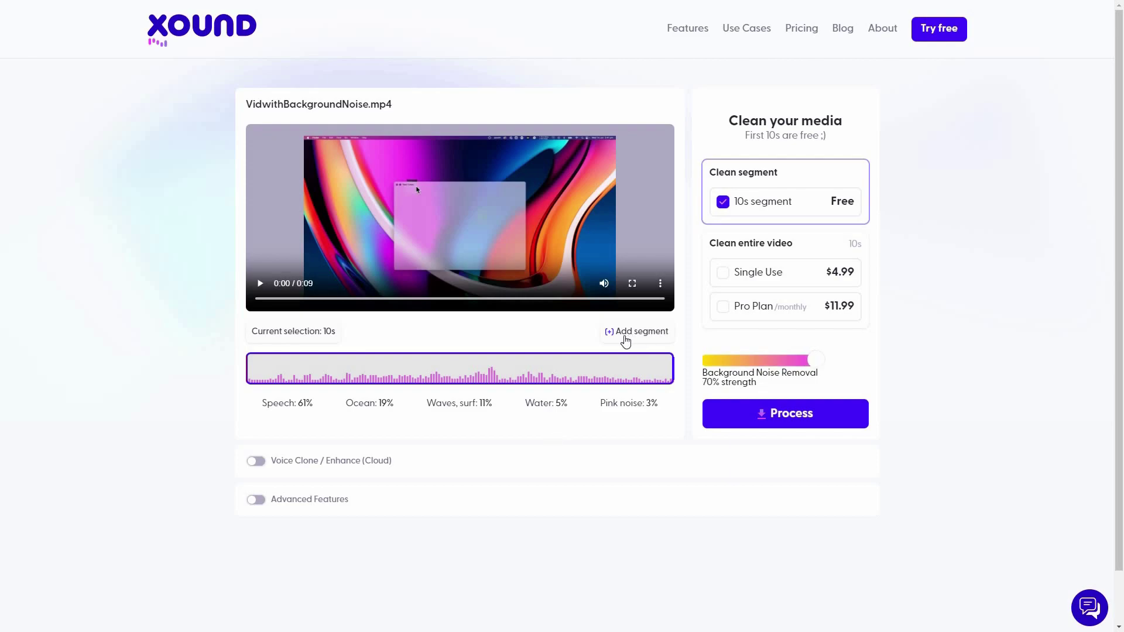
Try Voice Clone and its voice list, turn it off, and enable Advanced Features with loudness normalization
click(663, 341)
click(256, 462)
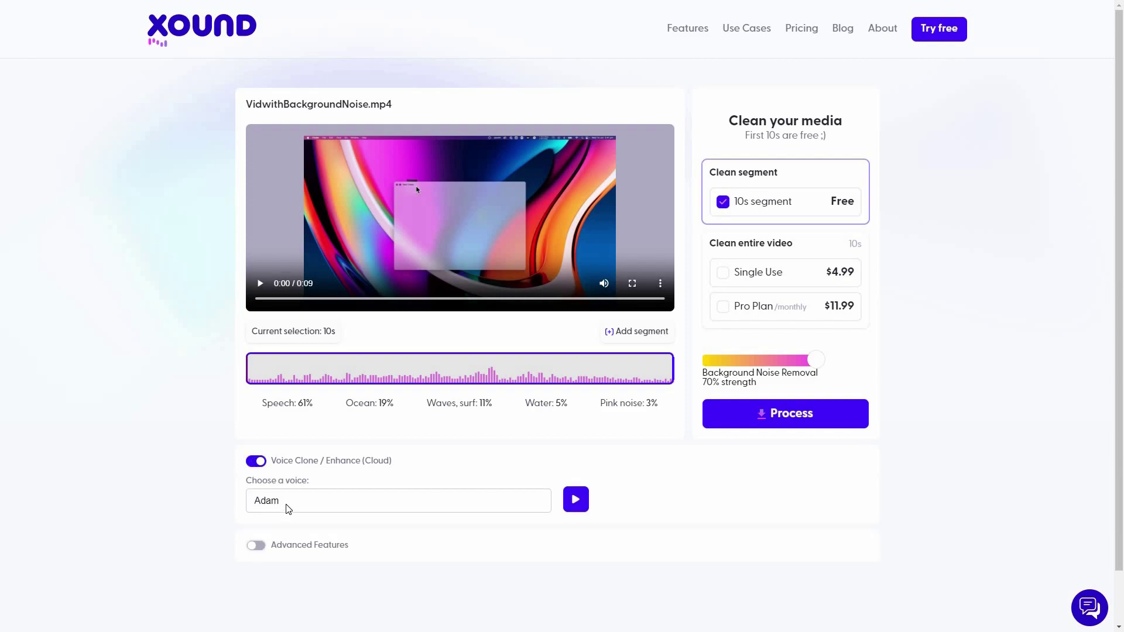
click(303, 503)
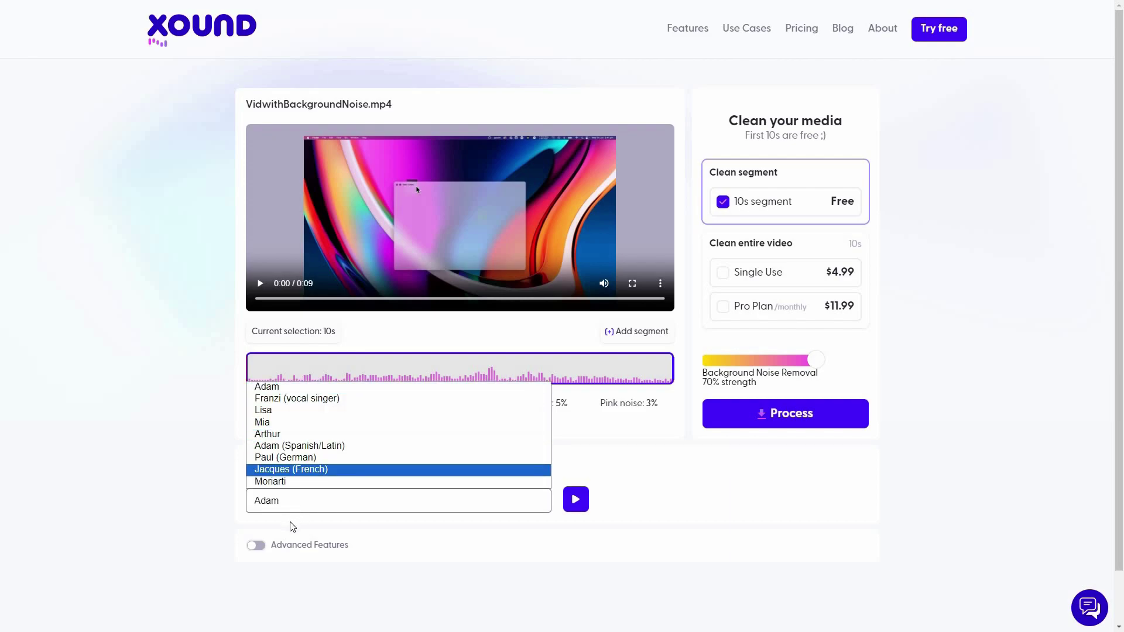
key(Escape)
click(291, 460)
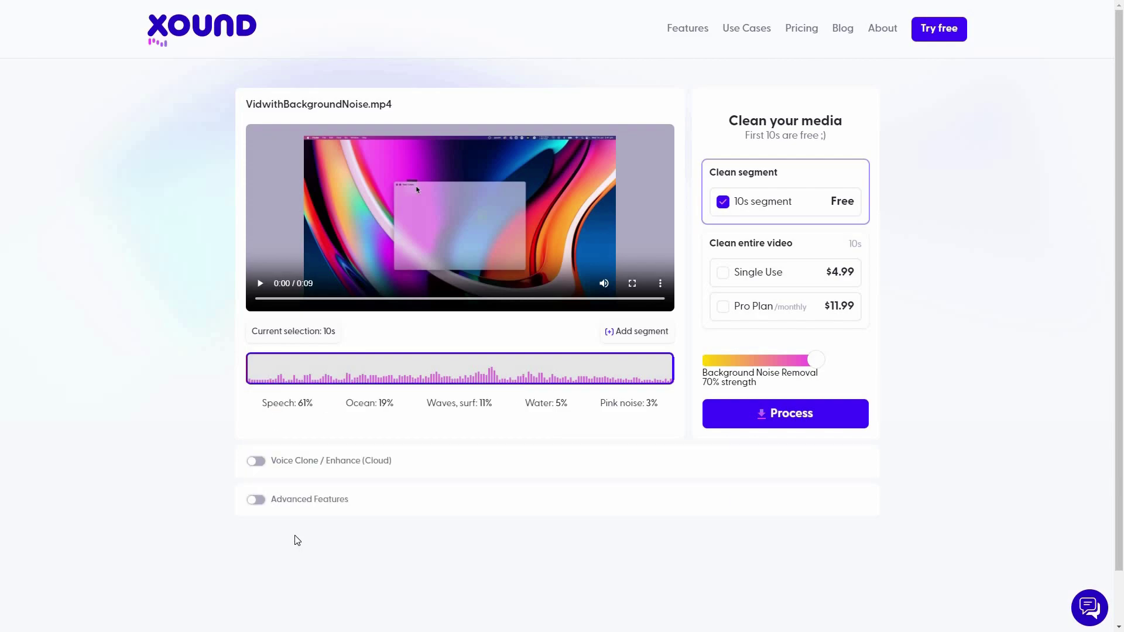
click(259, 501)
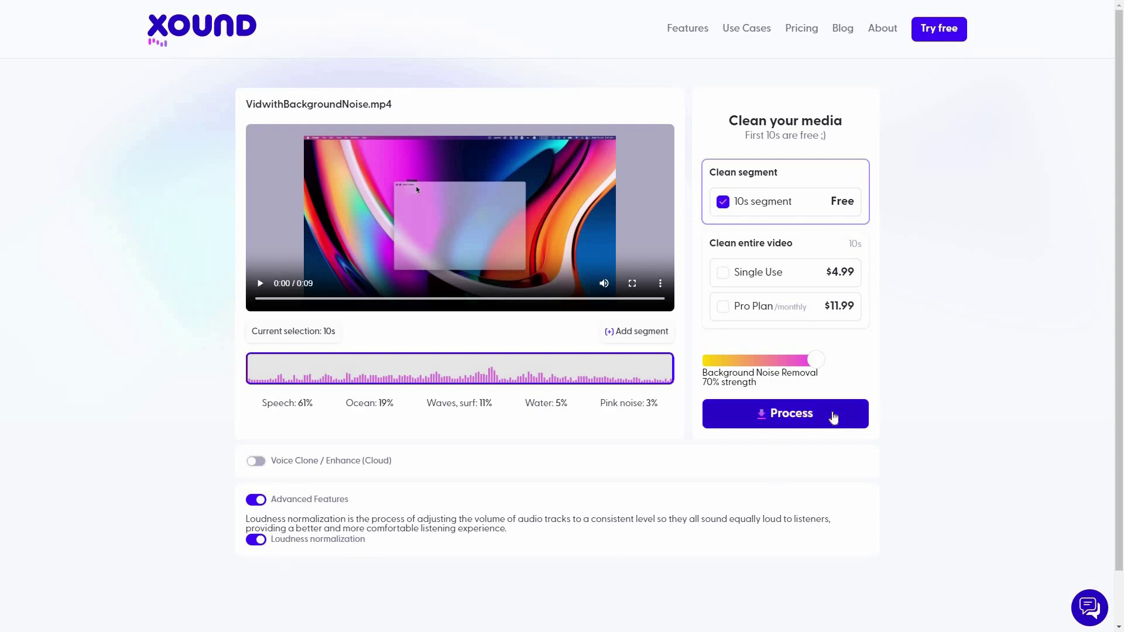
Clean the selected clip, then compare enhanced and original audio playback, pausing on the enhanced version
click(834, 417)
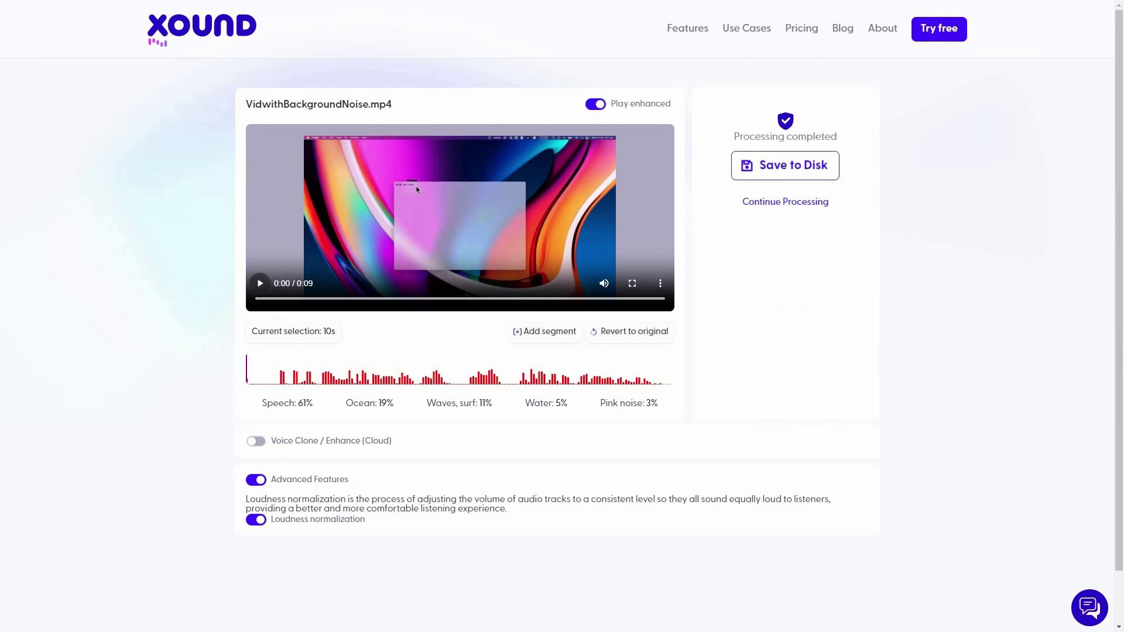
click(260, 290)
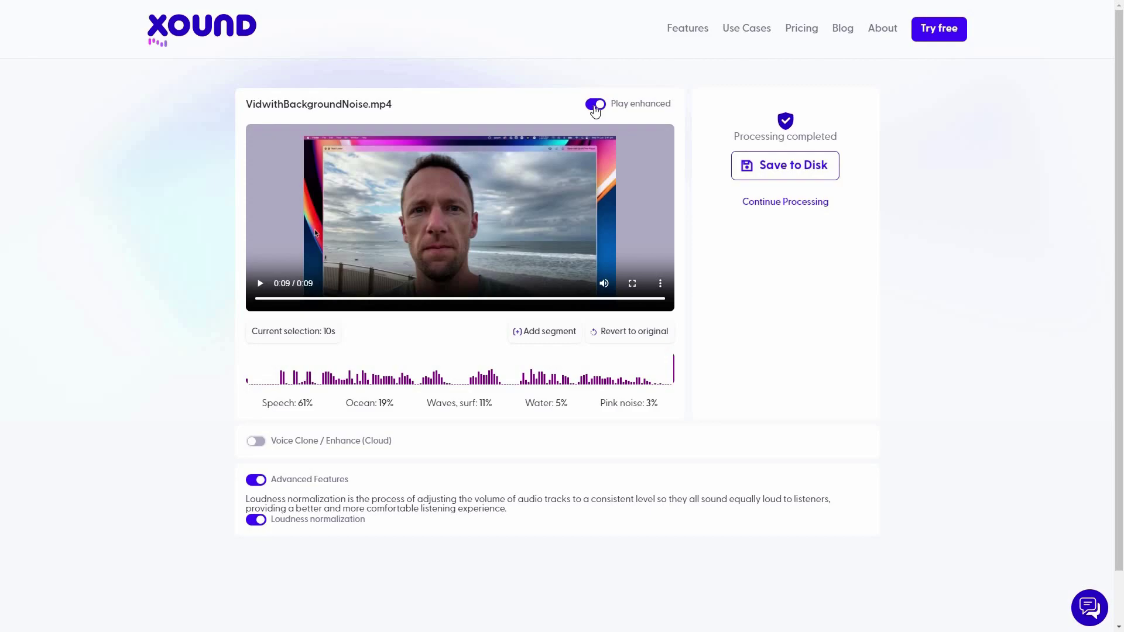
click(595, 112)
click(260, 283)
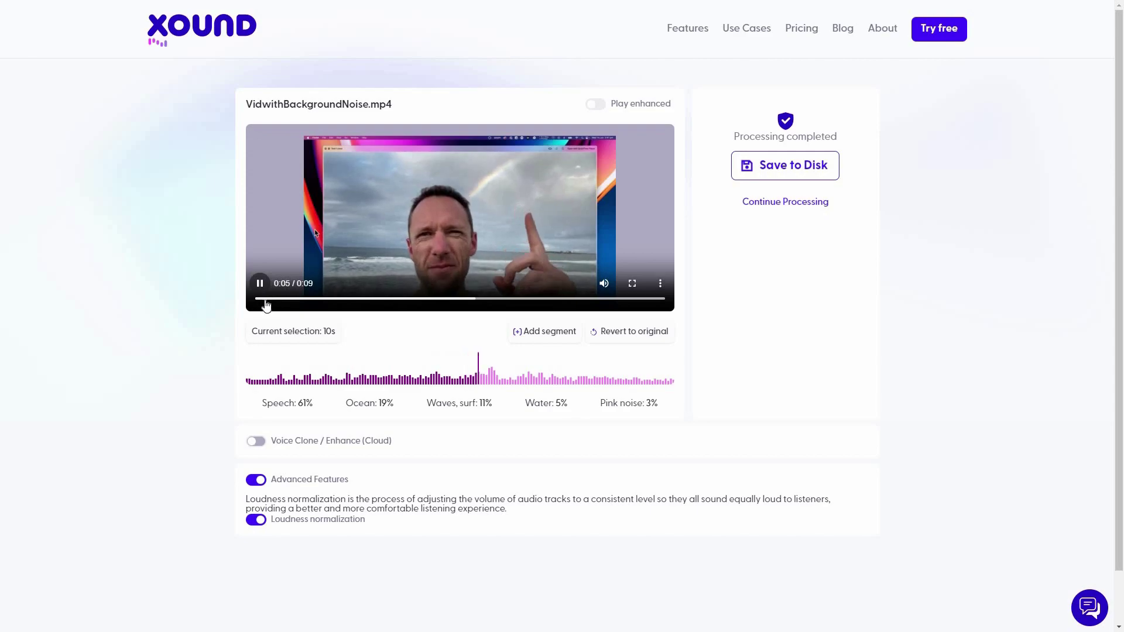
click(265, 300)
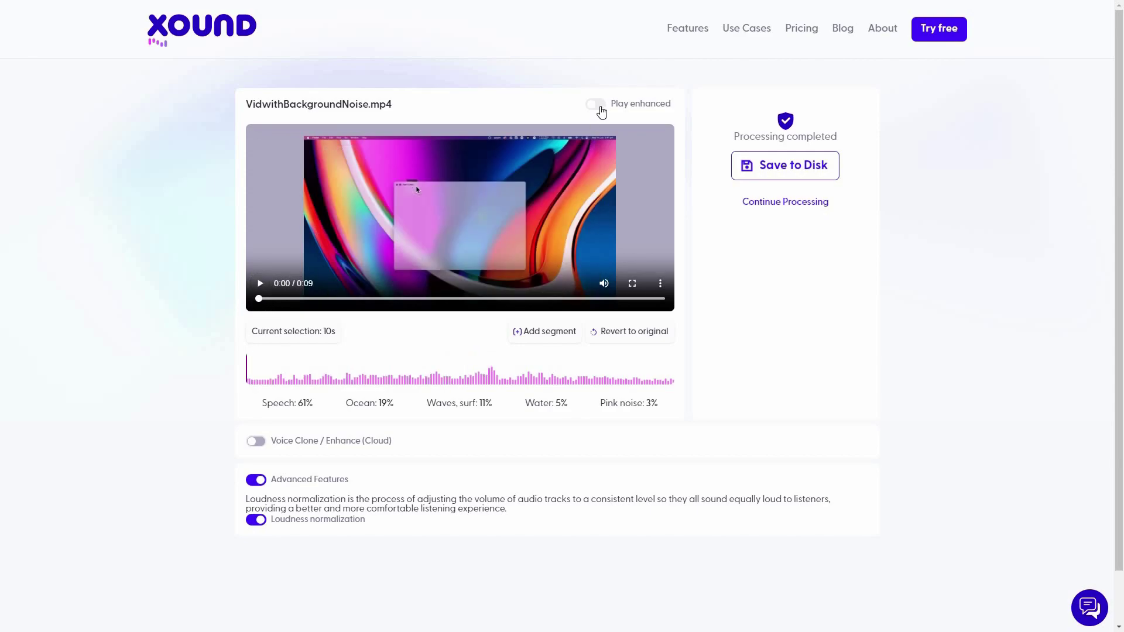
click(600, 109)
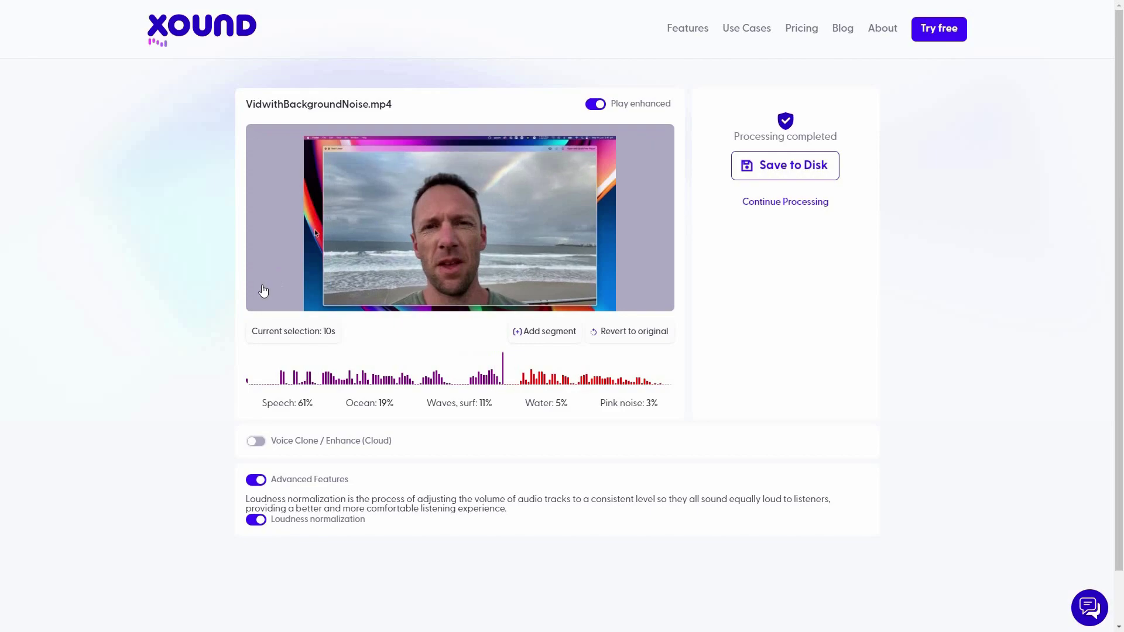
key(space)
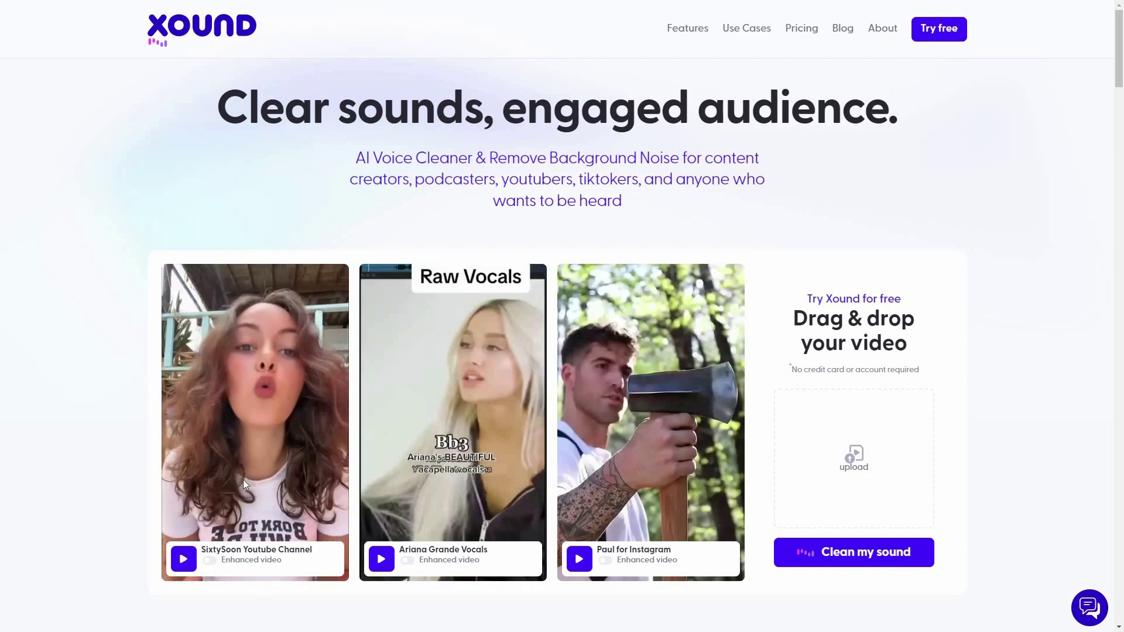
Play the SixtySoon and Ariana Grande Vocals samples, replaying Ariana Grande with enhancement on
click(180, 563)
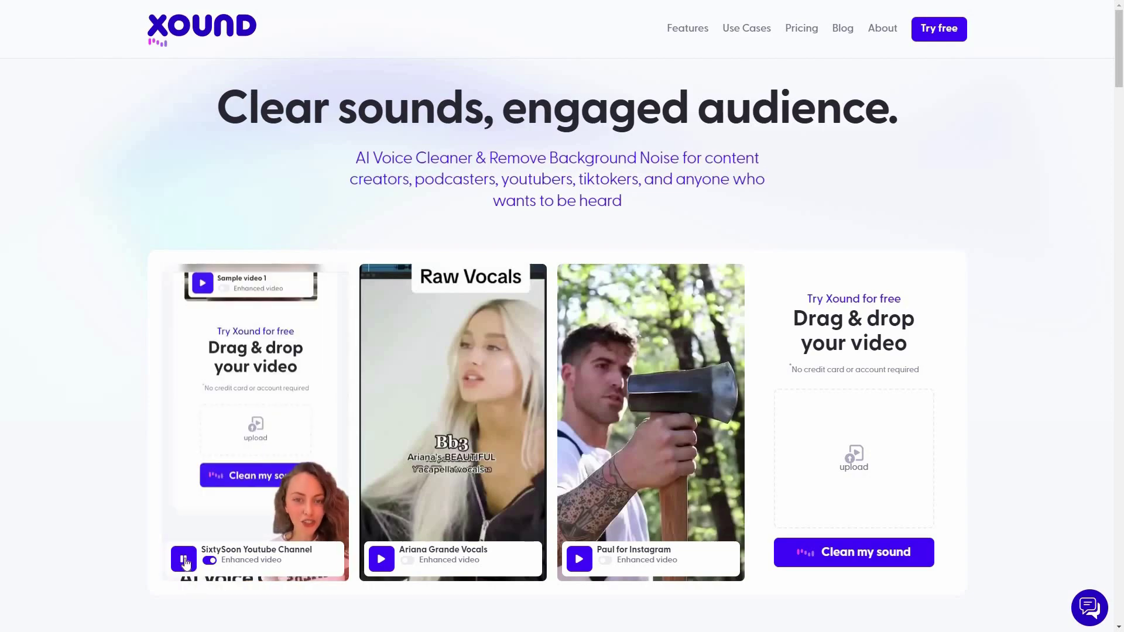
click(335, 527)
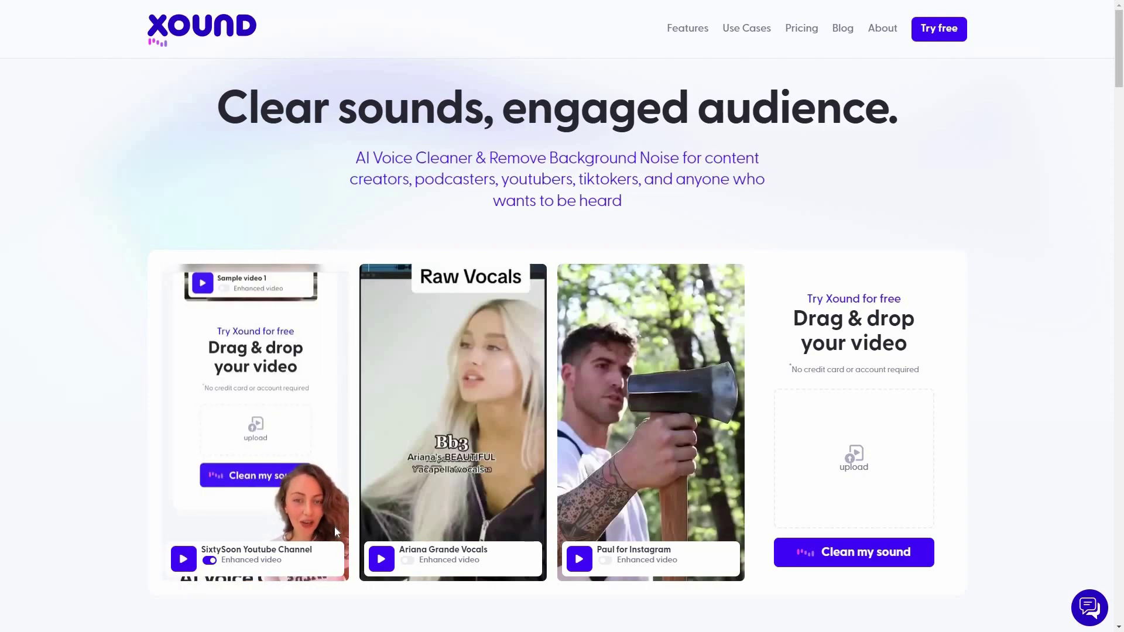
click(458, 581)
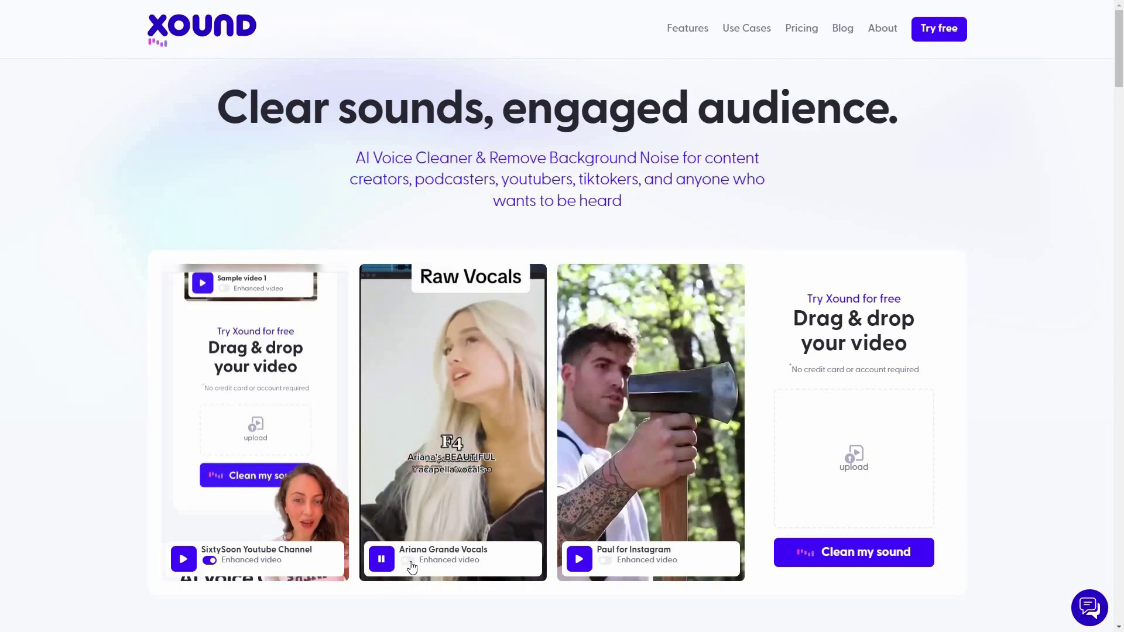
click(381, 562)
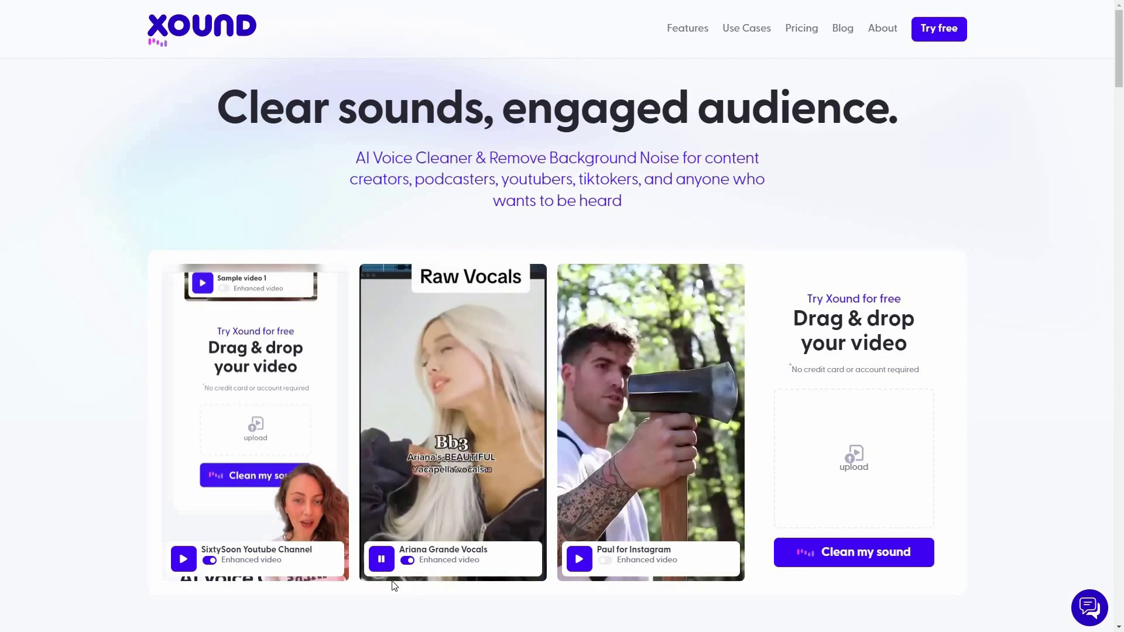
click(381, 562)
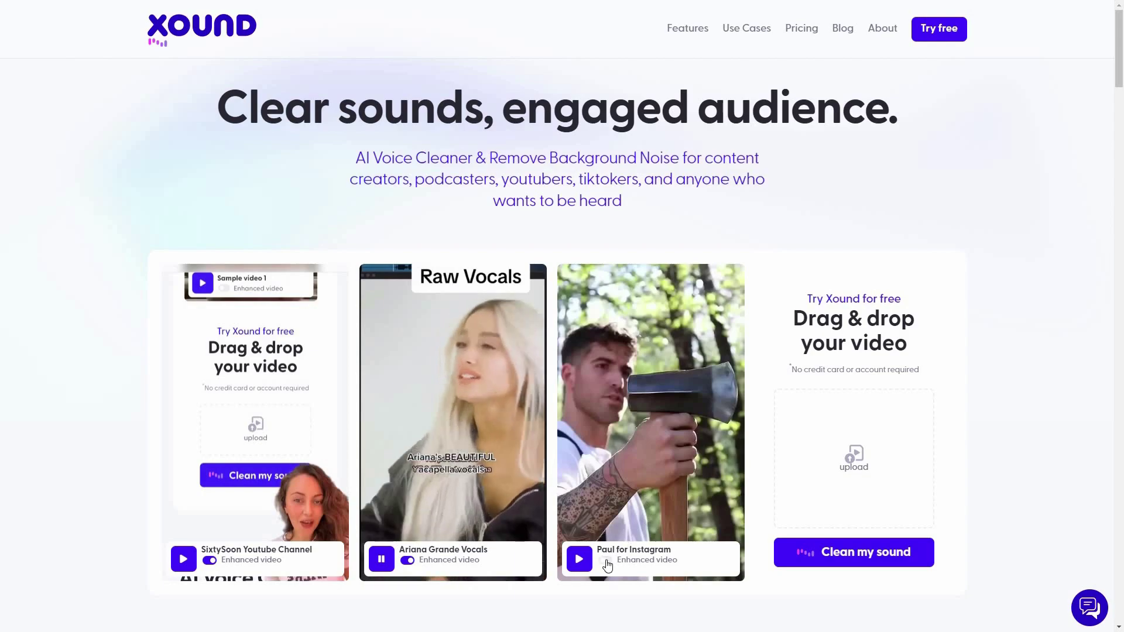
Compare the Paul for Instagram sample with and without enhancement, ending on enhanced
click(588, 565)
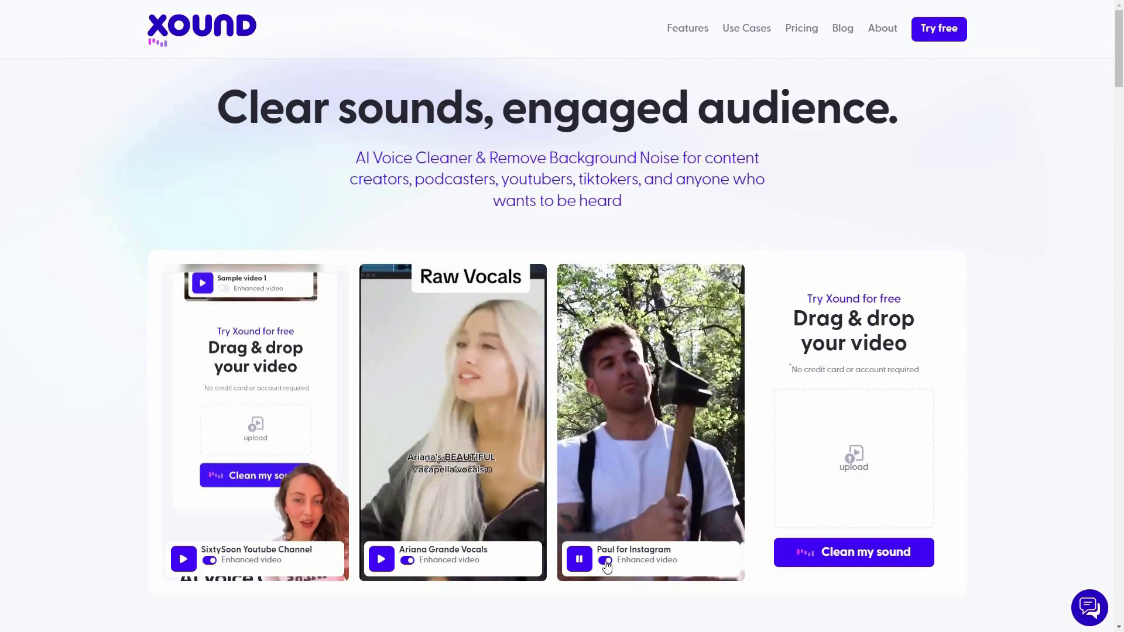
click(604, 561)
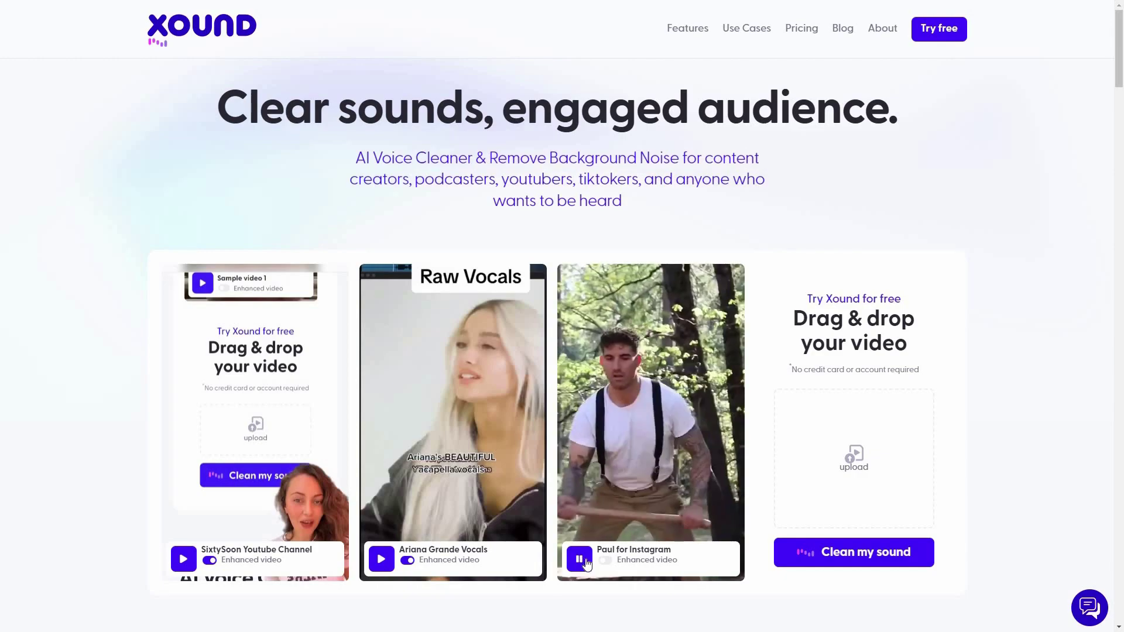
click(606, 560)
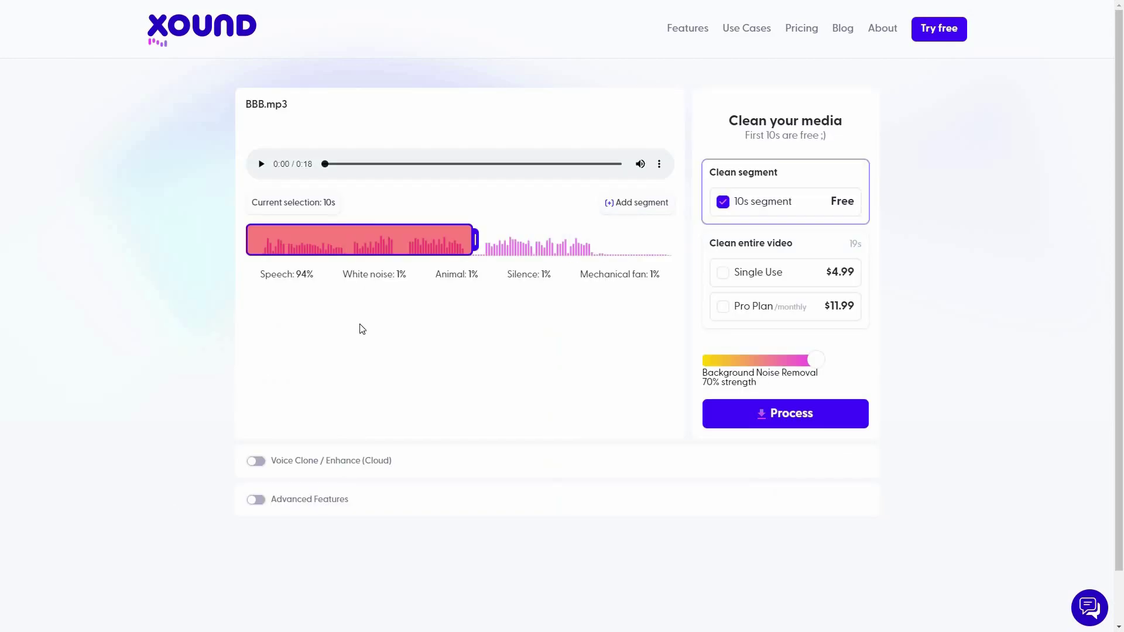
Play the first 10 s of BBB.mp3, then switch on Voice Clone / Enhance (Cloud)
click(262, 166)
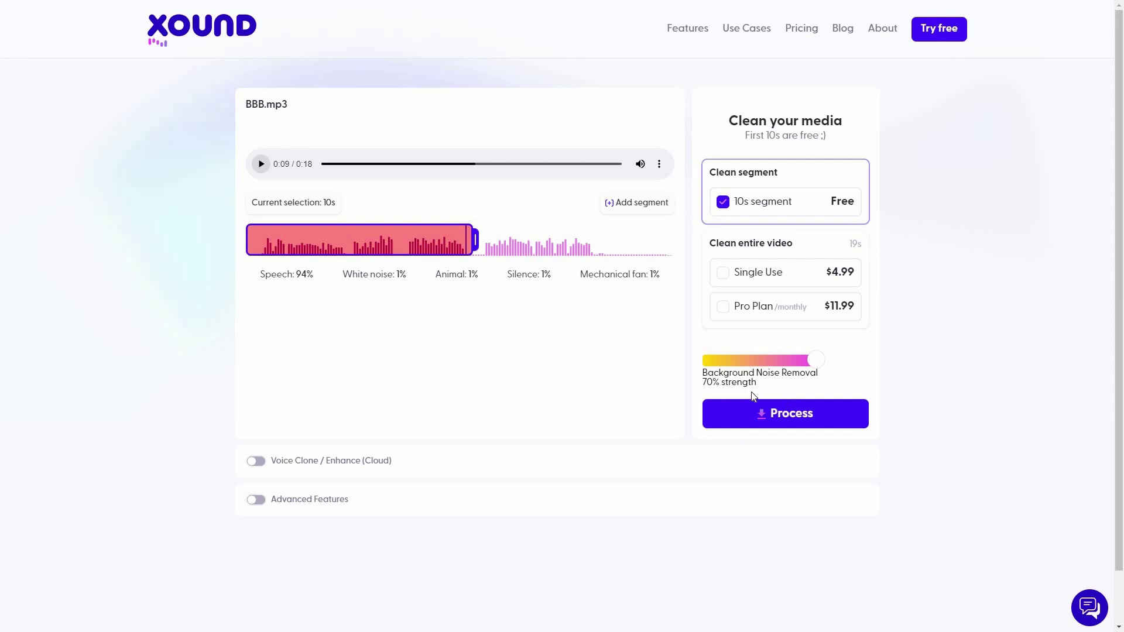
click(256, 461)
Turn on voice cloning and preview the Paul (German) voice
click(267, 462)
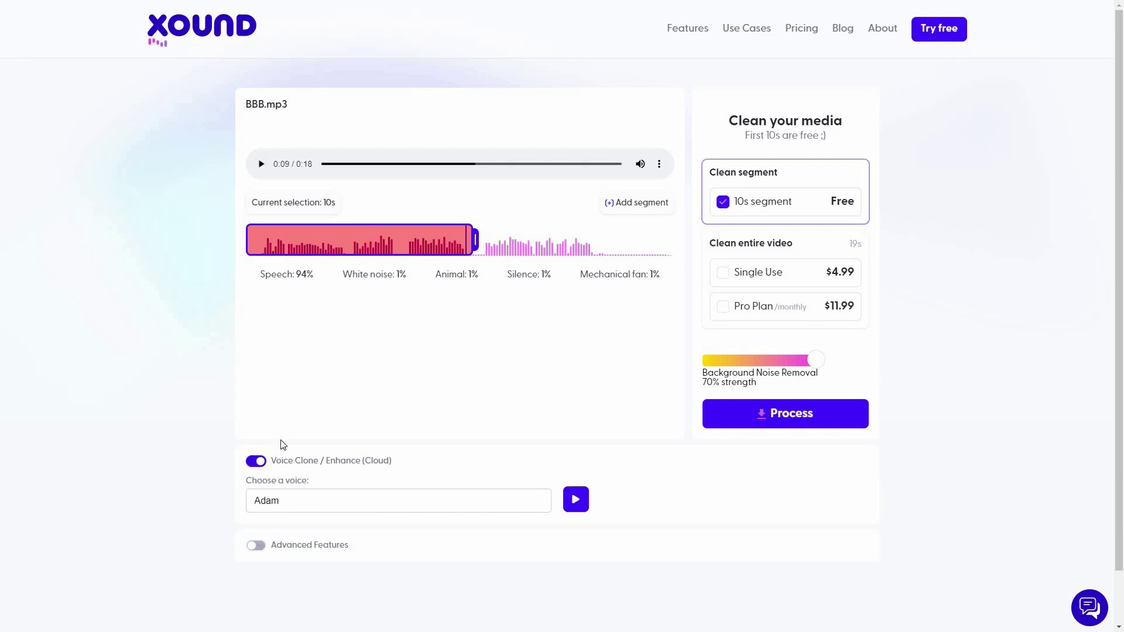
key(alt+Down)
key(Down)
key(Down)
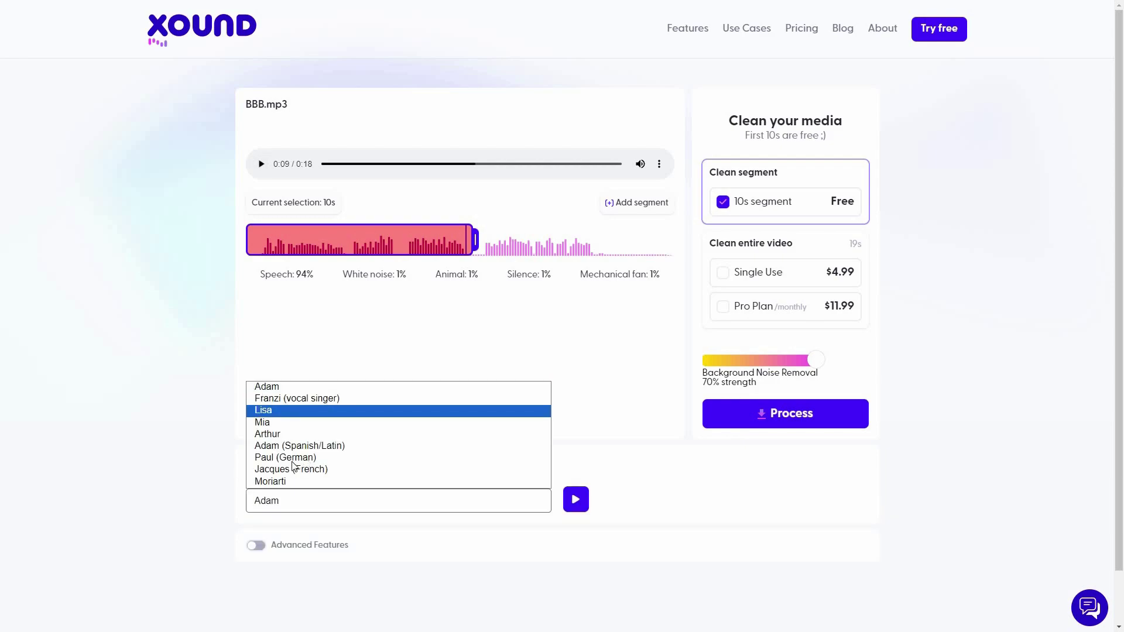
click(292, 461)
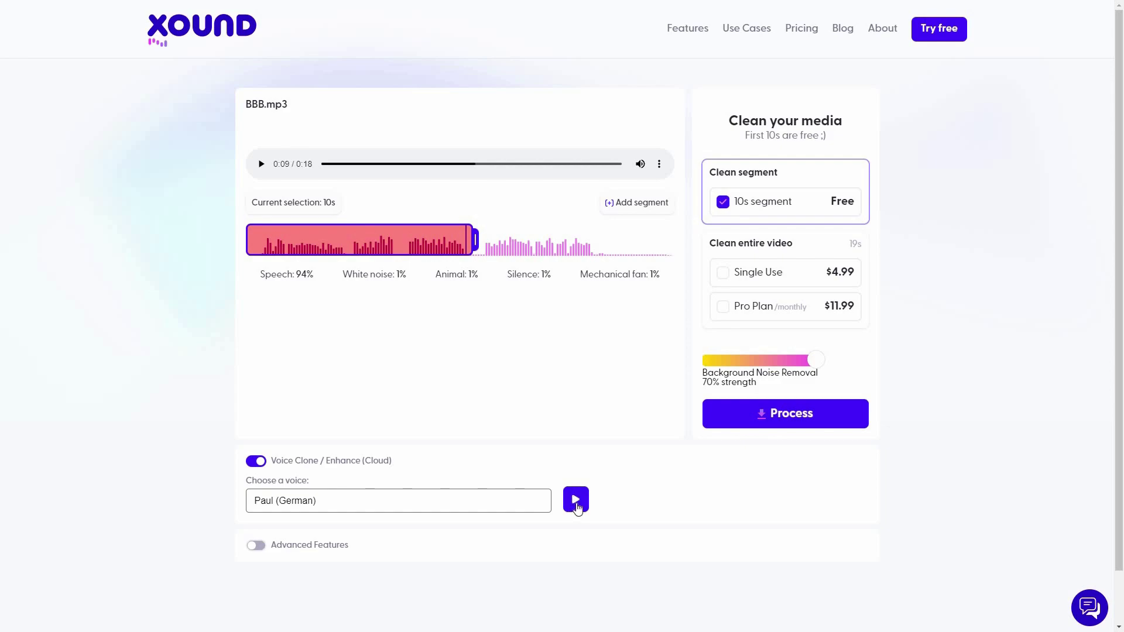
click(576, 500)
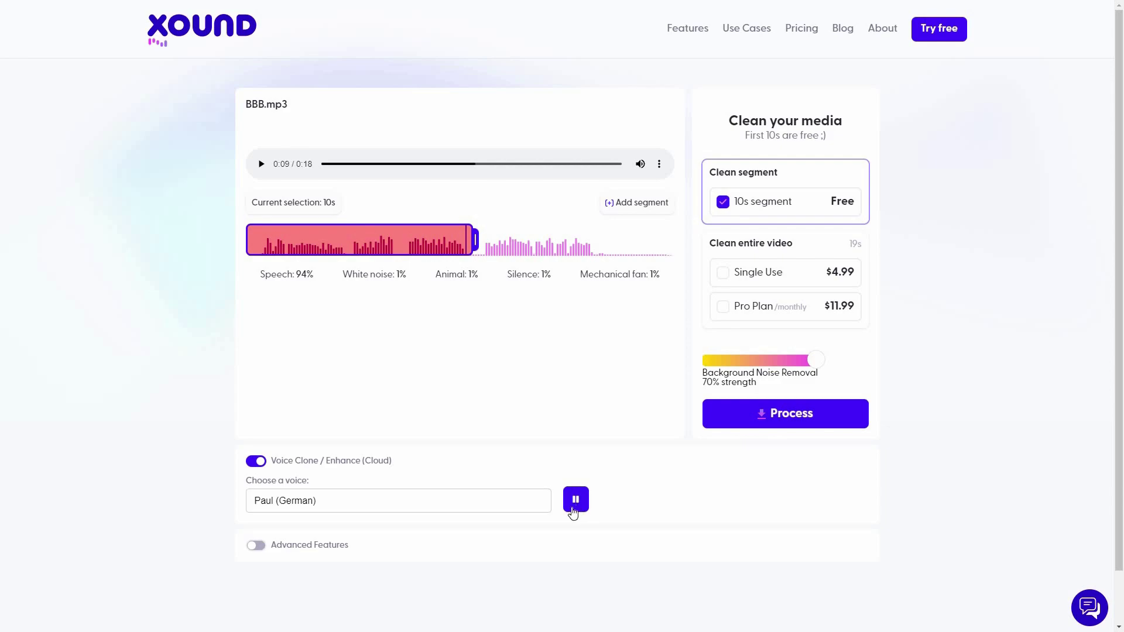
Switch the clone voice to Arthur and preview it
click(377, 508)
key(Up)
key(Up)
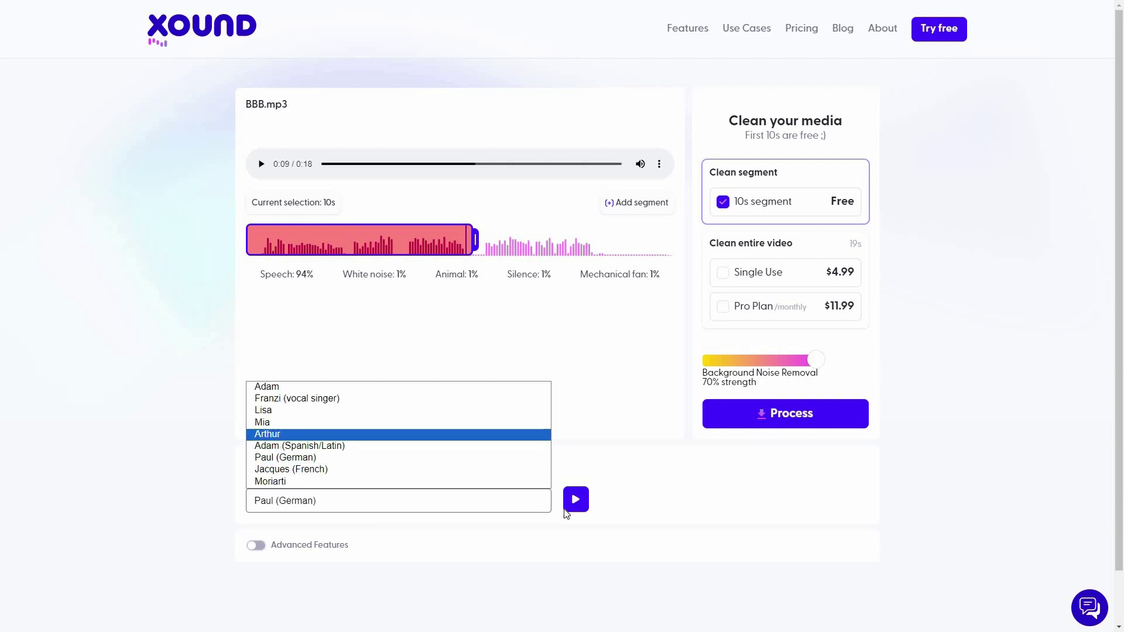
key(Return)
click(581, 504)
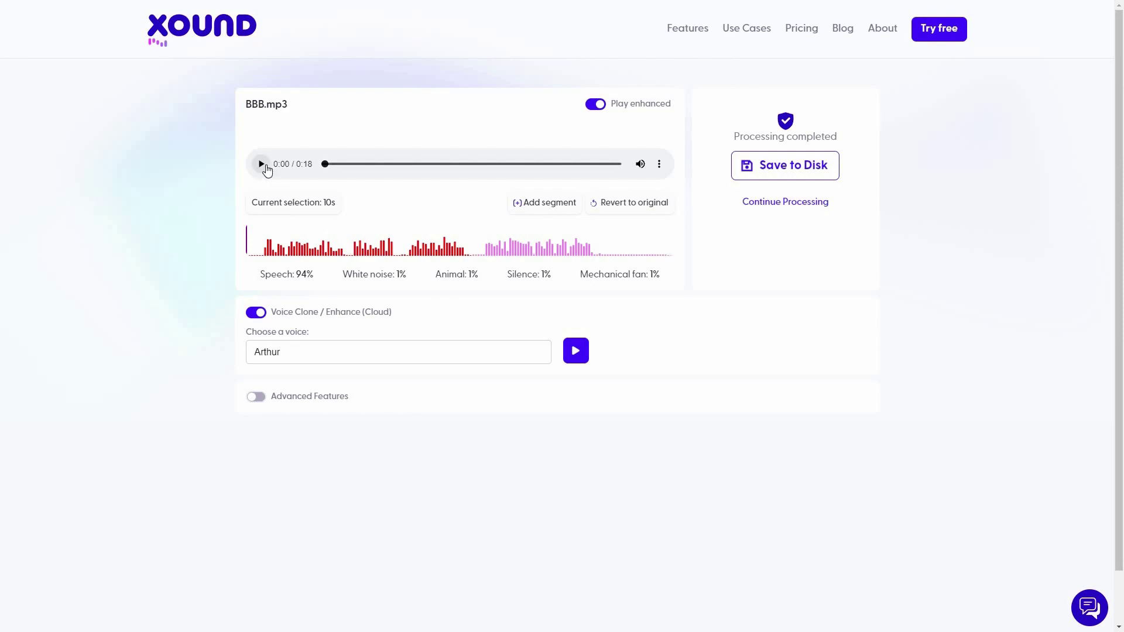
Play the processed Arthur-voice BBB.mp3 result and stop it at 0:09
click(263, 165)
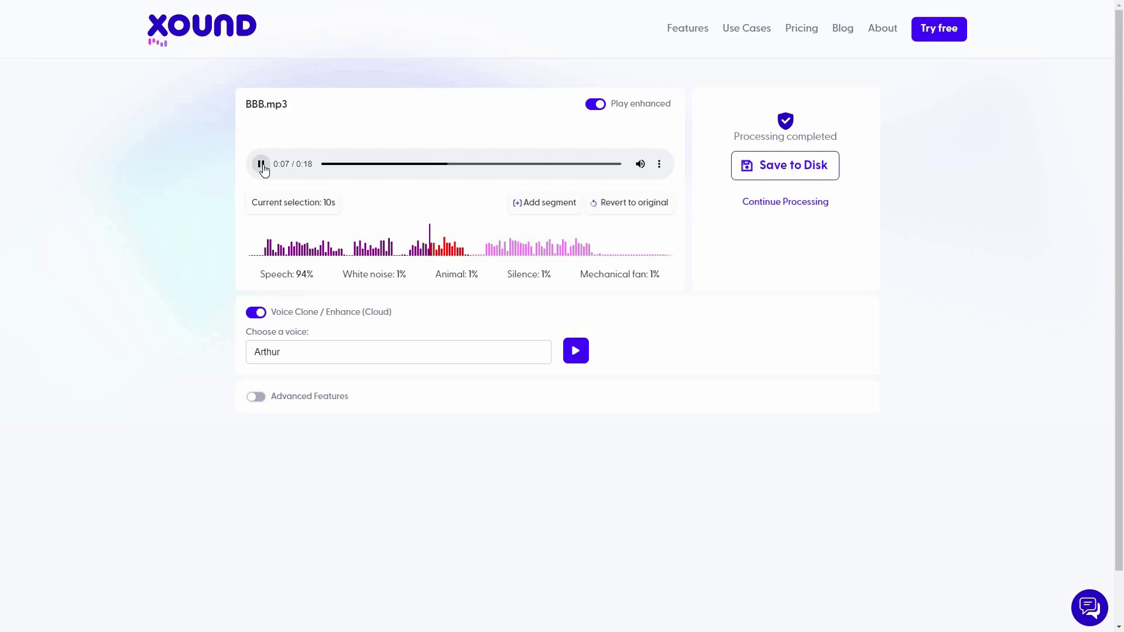
click(261, 166)
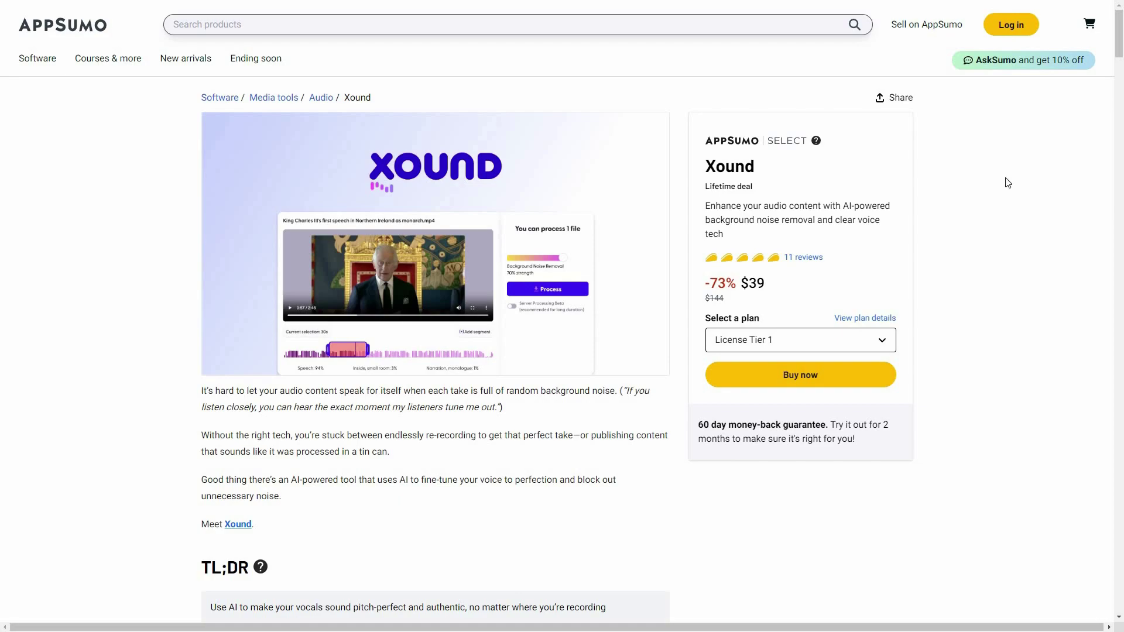
Review Xound's Plans & features, comparing License Tier 1 ($39, 20 hours monthly) with Tier 2 ($149, unlimited)
scroll(945, 406, down, 1)
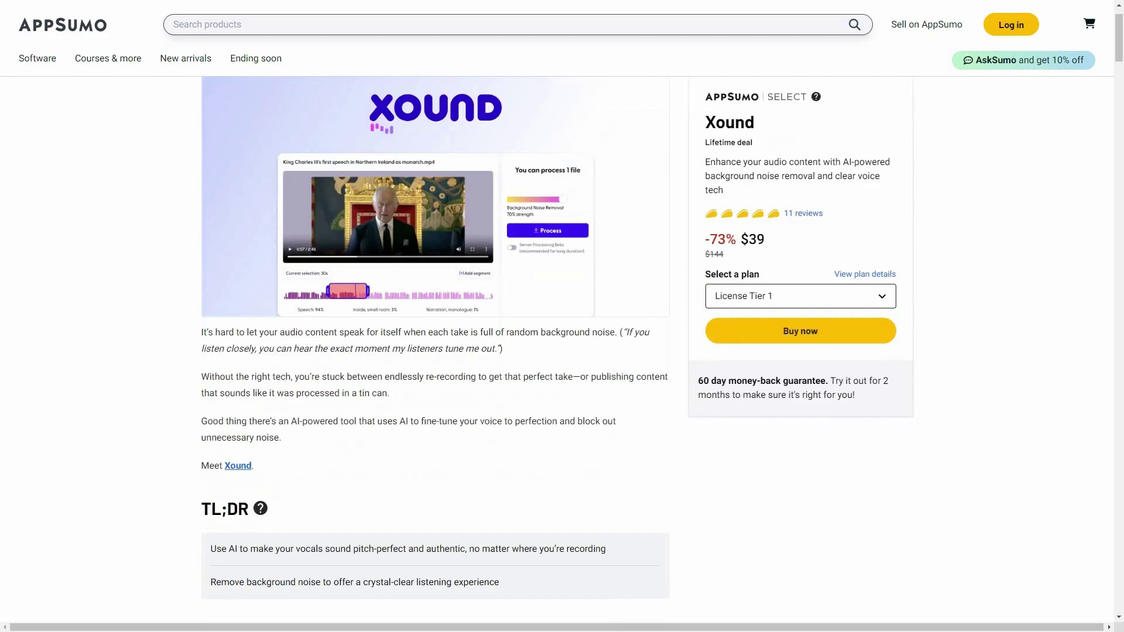
scroll(944, 409, down, 1)
scroll(945, 409, down, 3)
scroll(395, 275, down, 2)
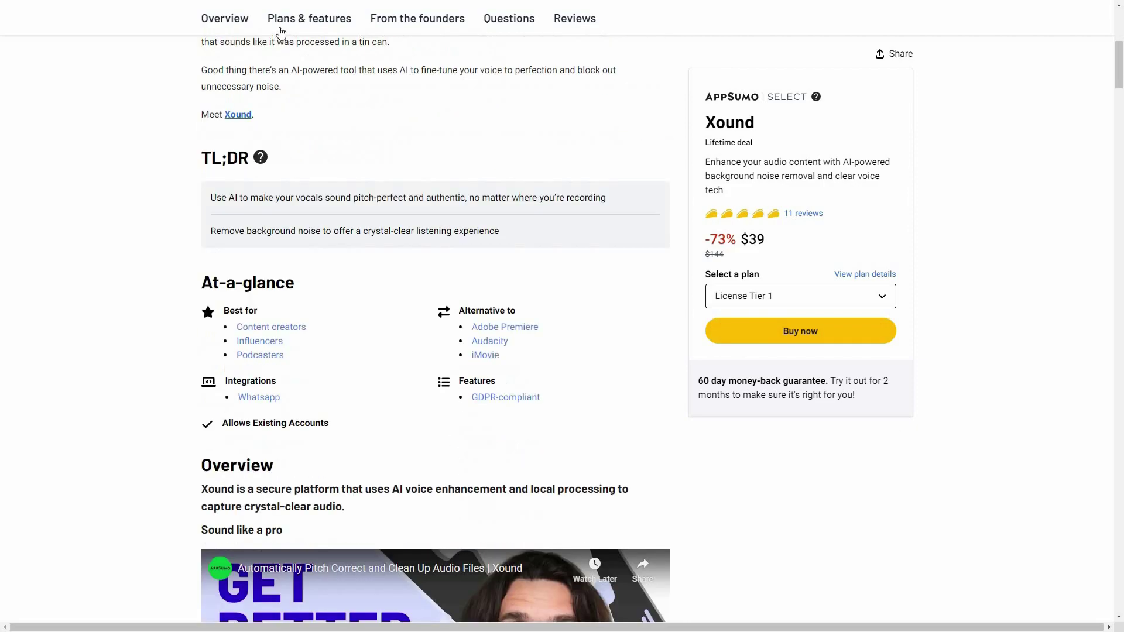
click(309, 18)
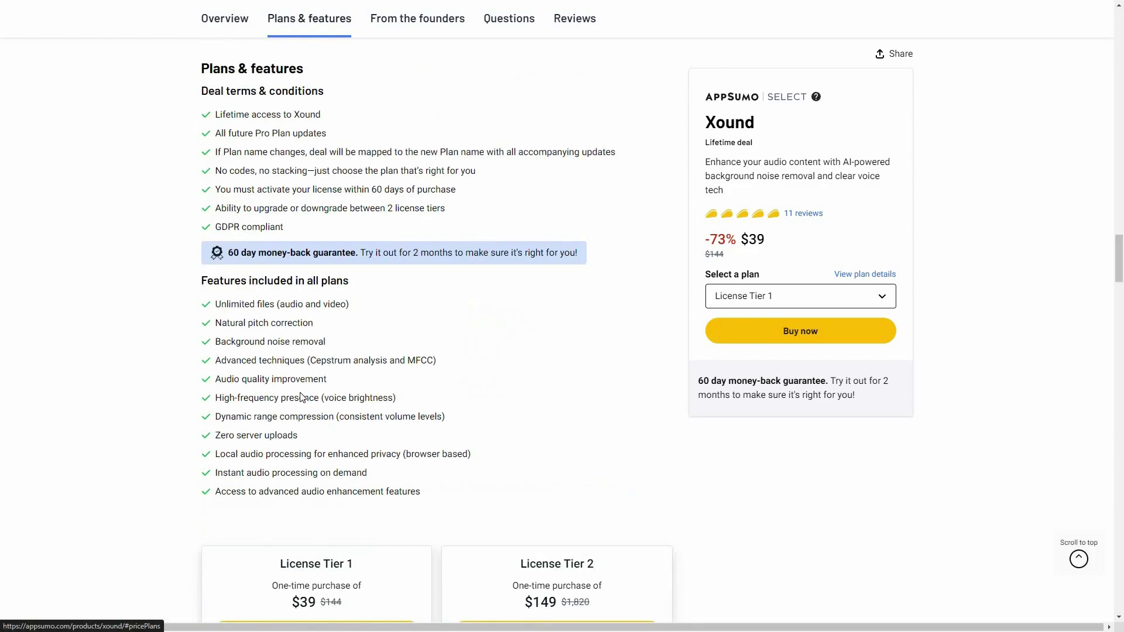
middle_click(793, 526)
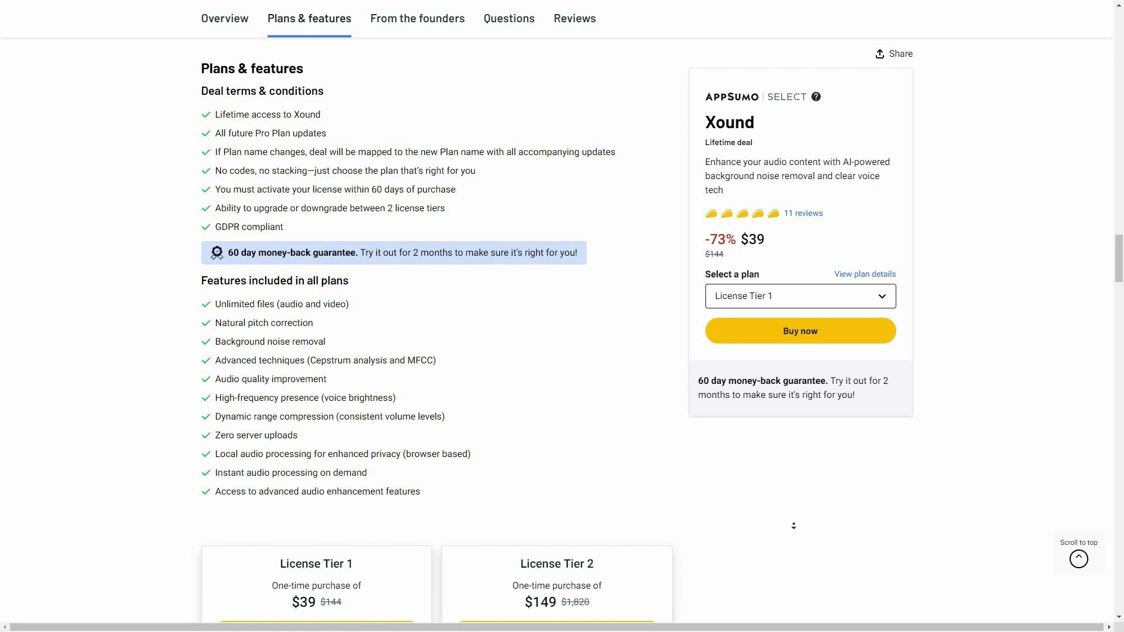
middle_click(817, 470)
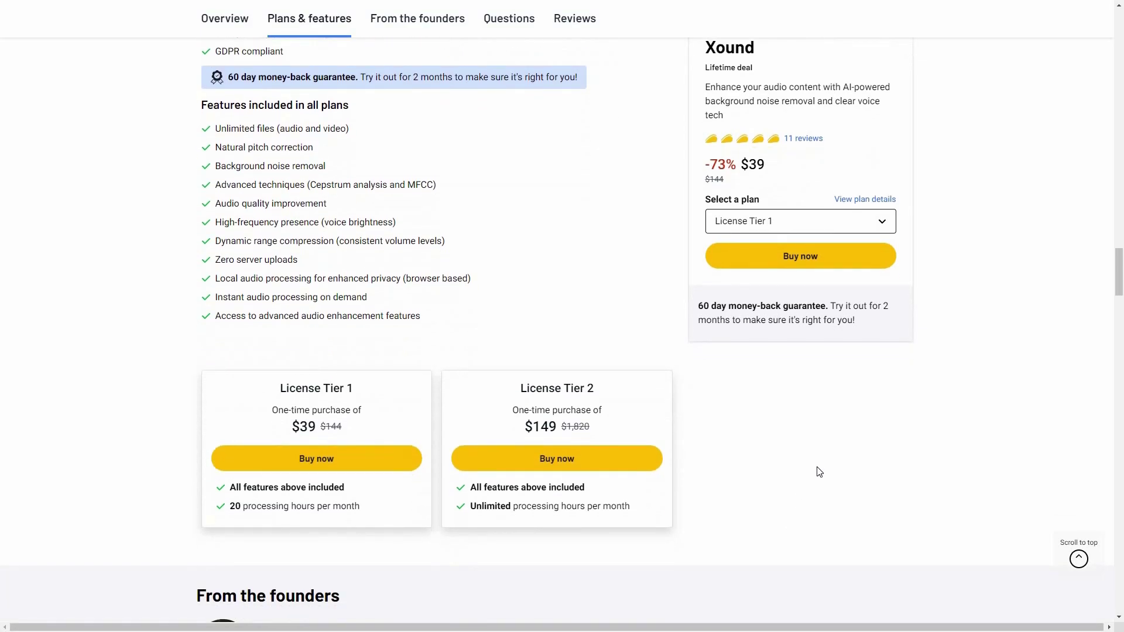